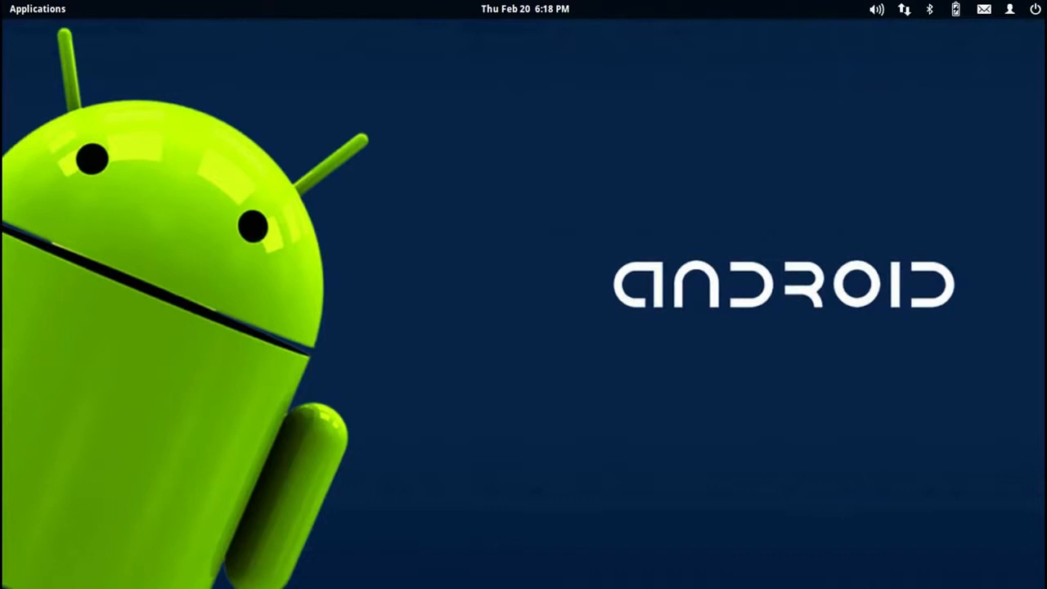
# Step: Switch to Google Chrome and examine the VirtualBox downloads page for the available platform packages
pyautogui.moveTo(311, 573)
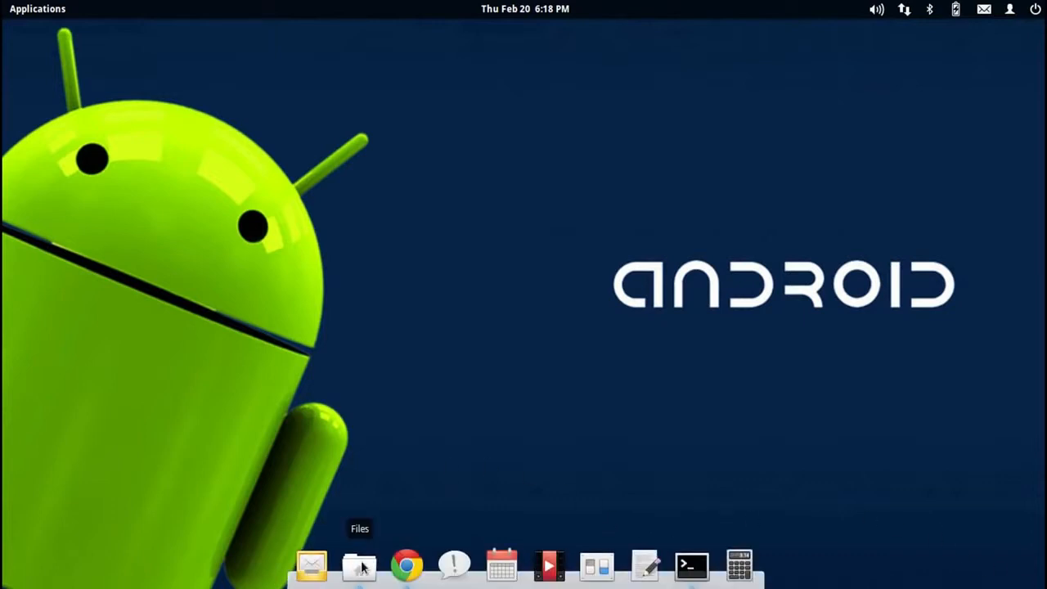
pyautogui.click(406, 564)
pyautogui.click(292, 69)
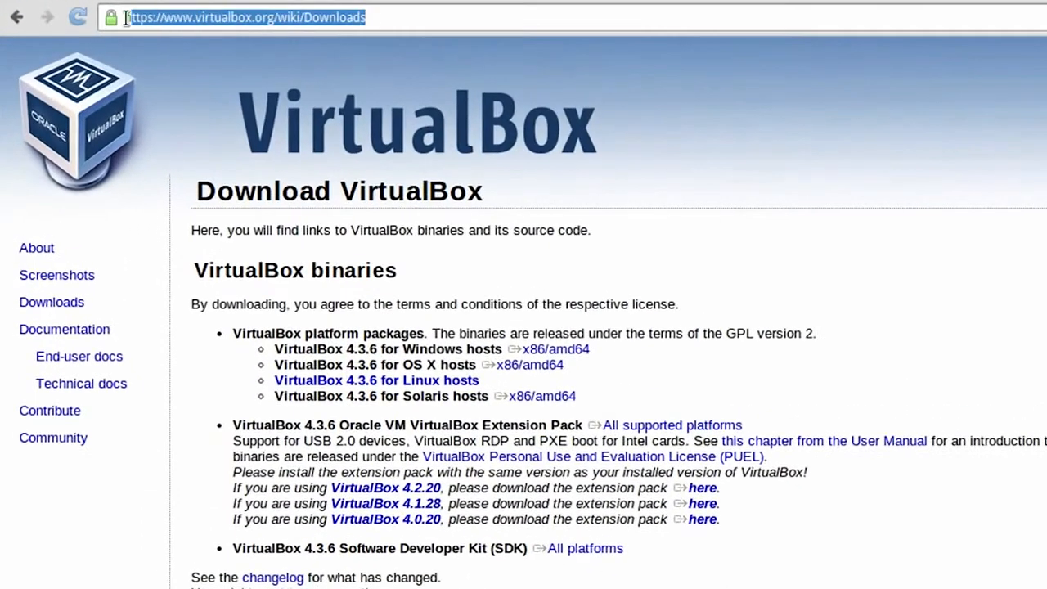
pyautogui.click(382, 23)
pyautogui.scroll(-3, 443, 148)
pyautogui.click(555, 233)
pyautogui.scroll(-1, 523, 311)
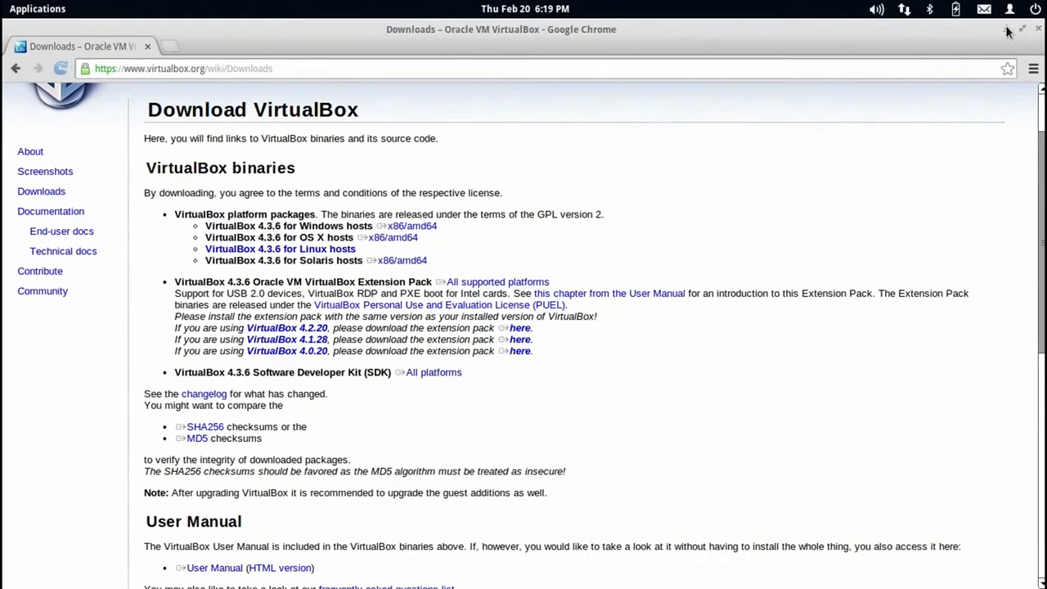
pyautogui.click(1008, 31)
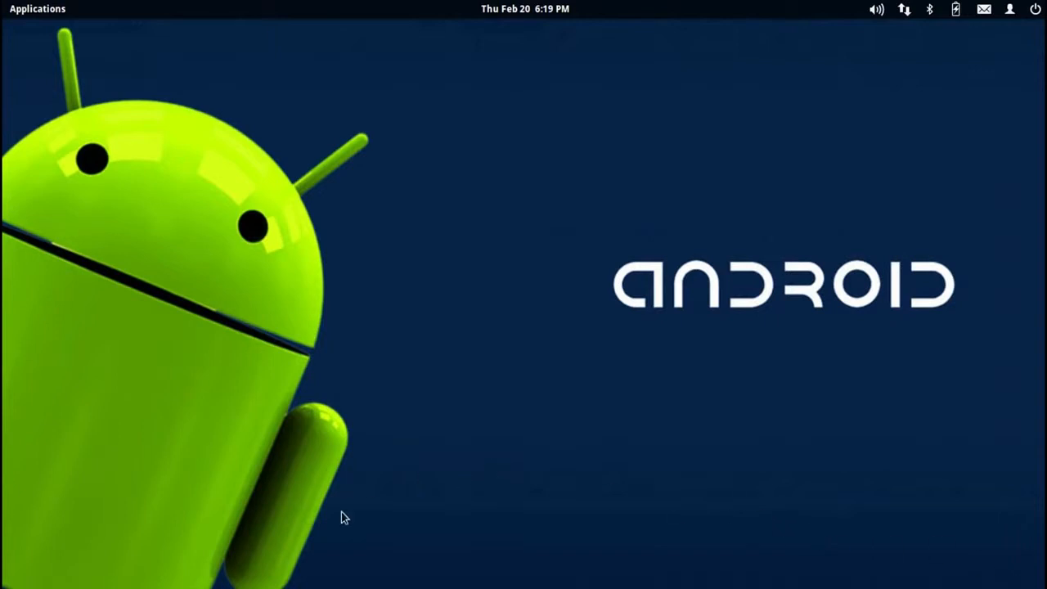
# Step: Switch to Files and examine the VirtualBox Debian package and Android 4.4 KitKat.iso in the Android 4.4 KitKat folder
pyautogui.moveTo(317, 582)
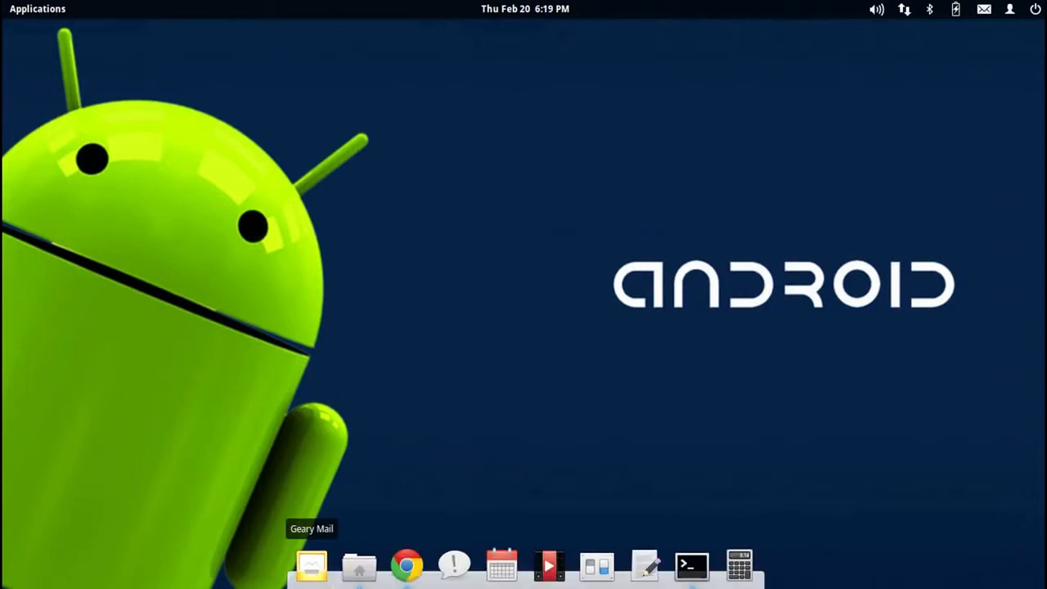
pyautogui.click(360, 566)
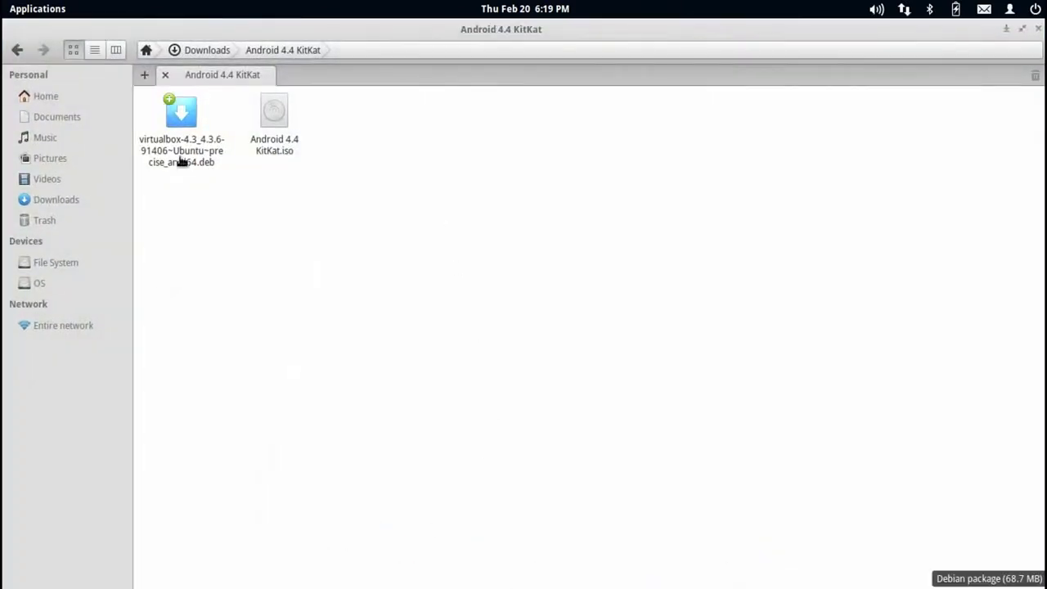
pyautogui.click(187, 141)
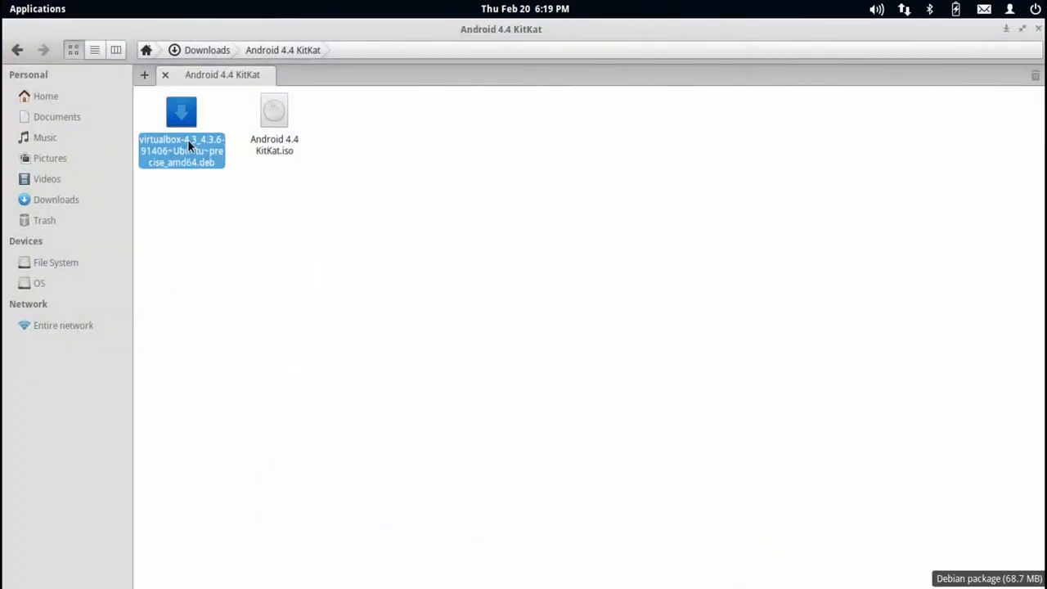
pyautogui.click(233, 283)
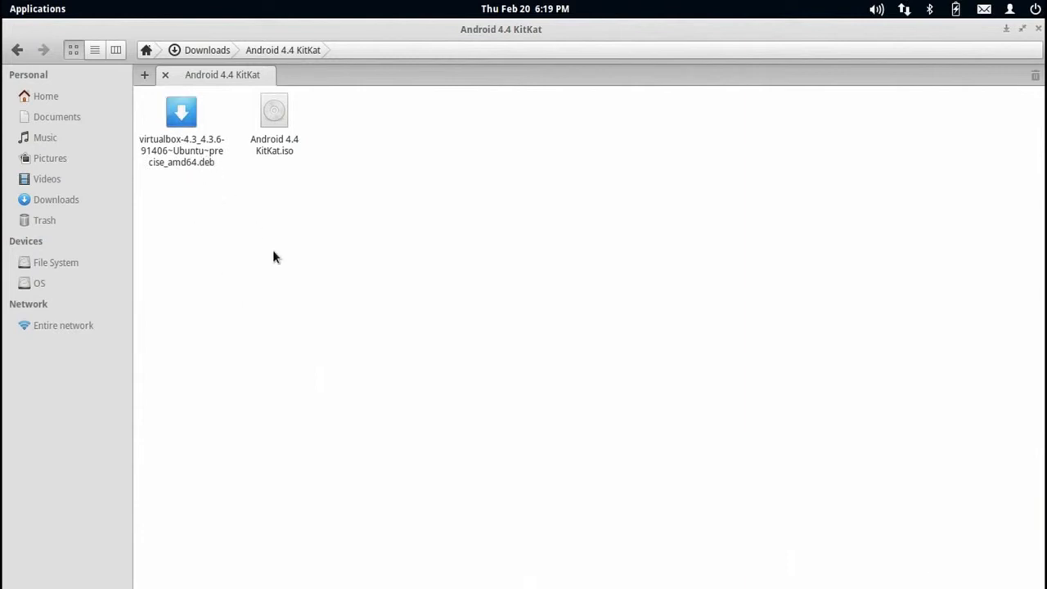
pyautogui.click(281, 130)
pyautogui.click(319, 156)
pyautogui.moveTo(317, 193); pyautogui.dragTo(284, 135)
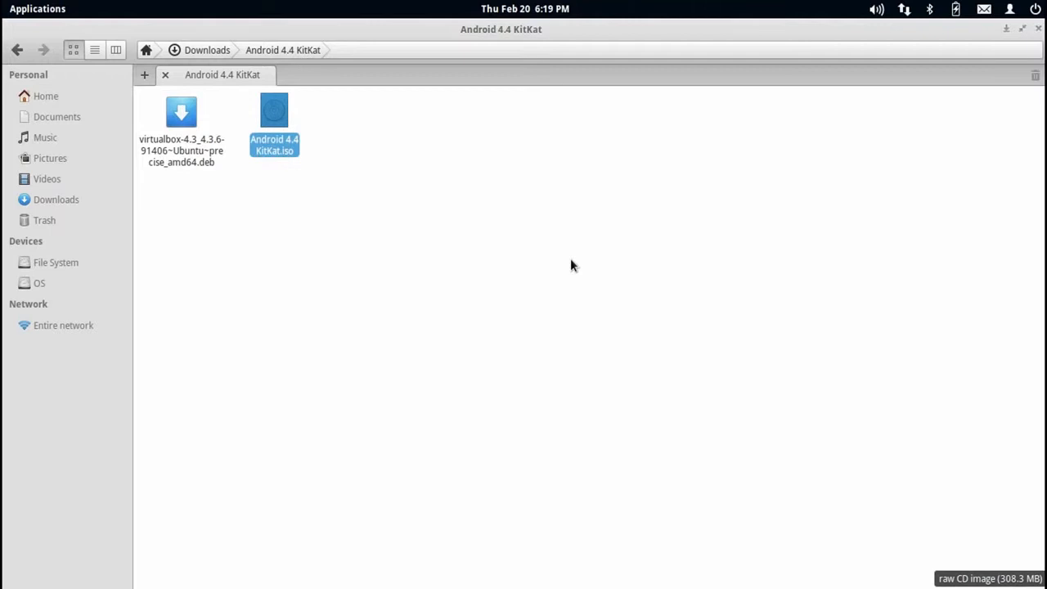
pyautogui.click(573, 265)
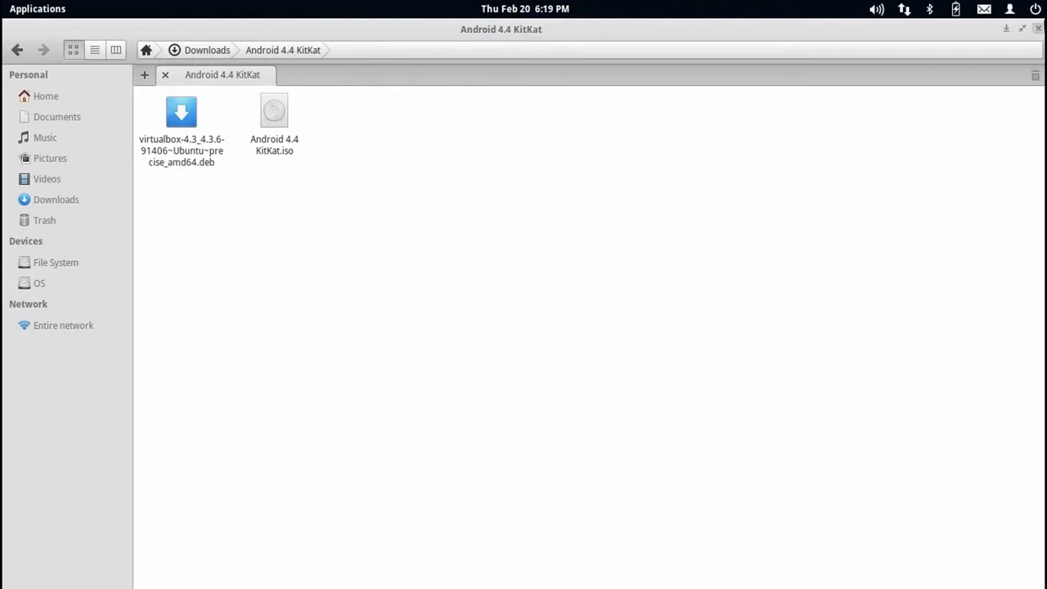
pyautogui.click(1038, 29)
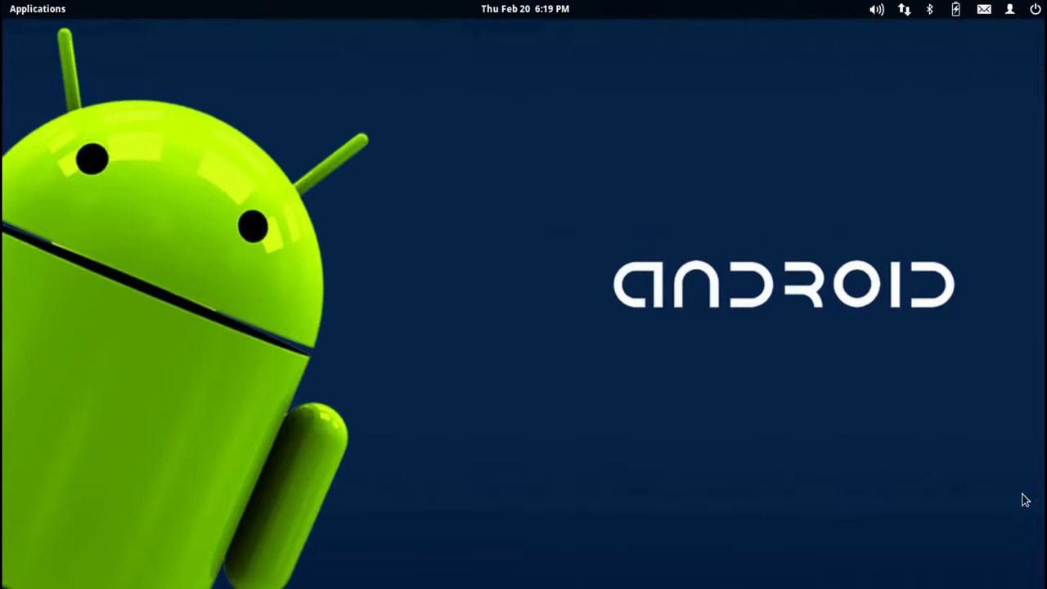
# Step: Switch to Oracle VM VirtualBox and start a new virtual machine named Android 4.4 KitKat, type Linux, version Other Linux (64-bit)
pyautogui.click(24, 10)
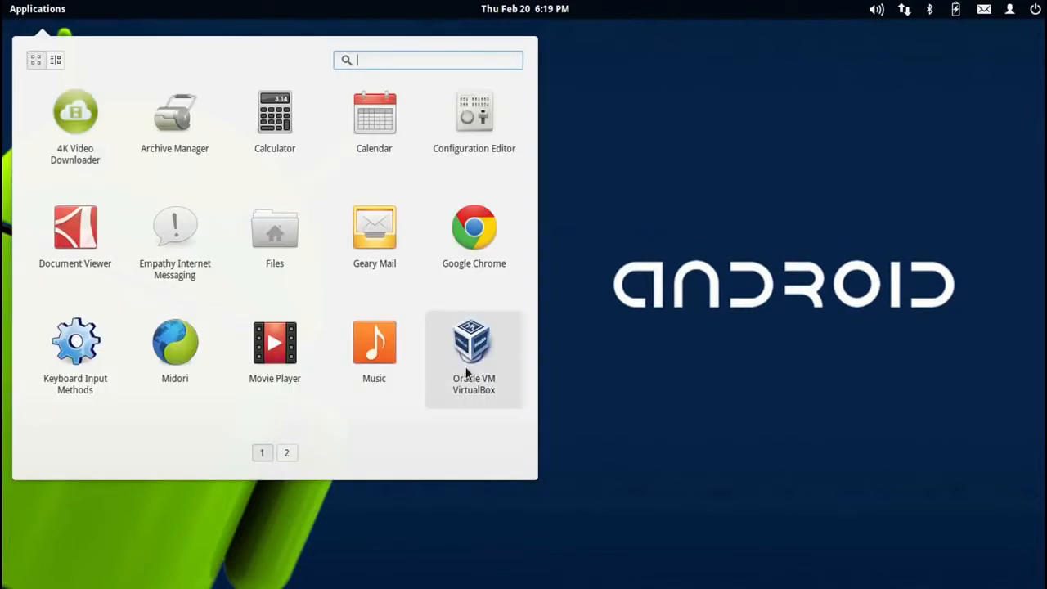
pyautogui.click(478, 340)
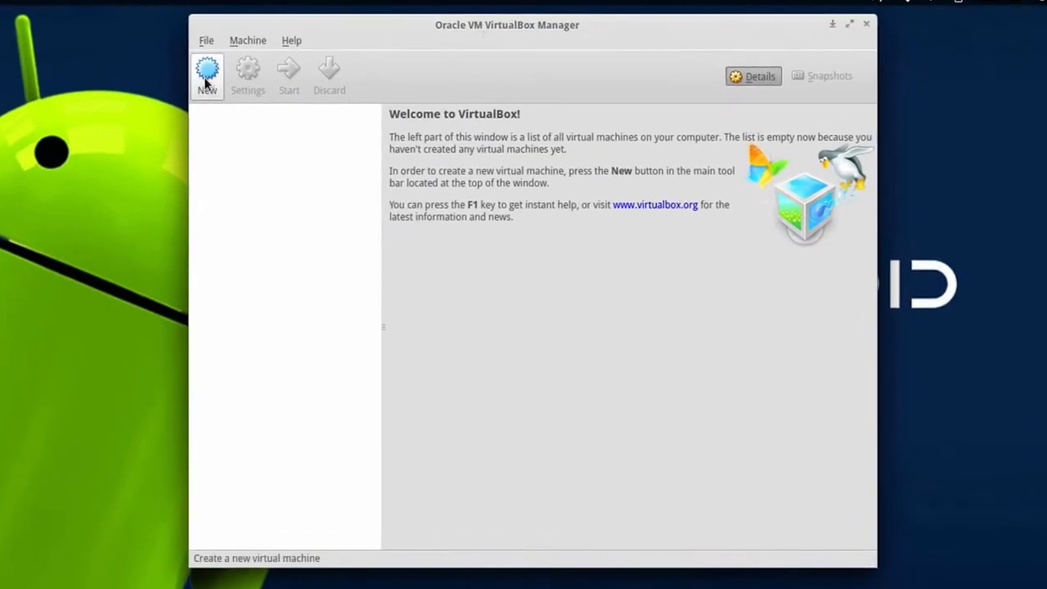
pyautogui.click(214, 94)
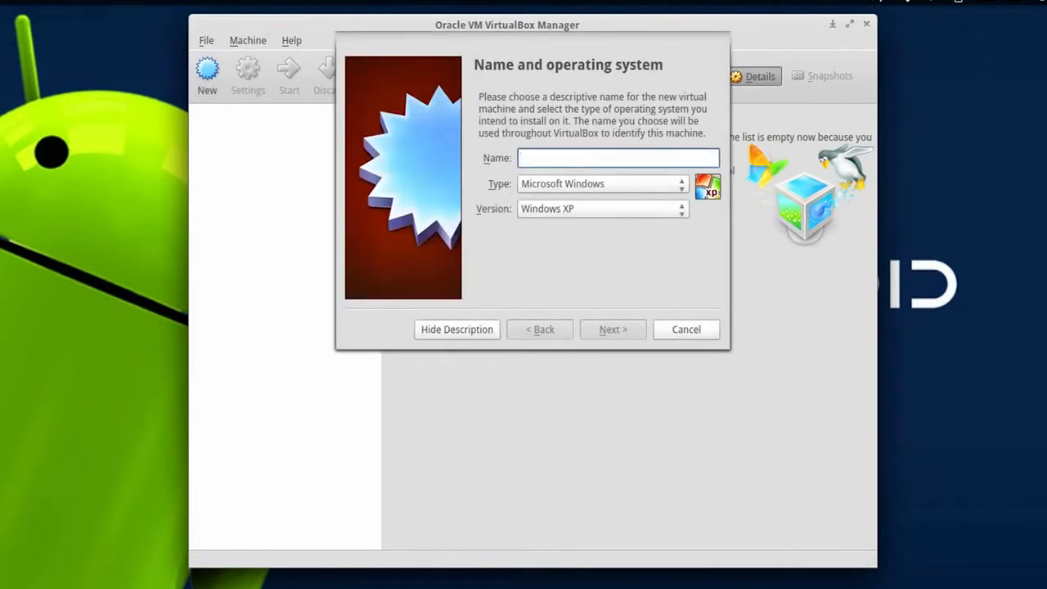
pyautogui.write('Android 4.4 KitKat')
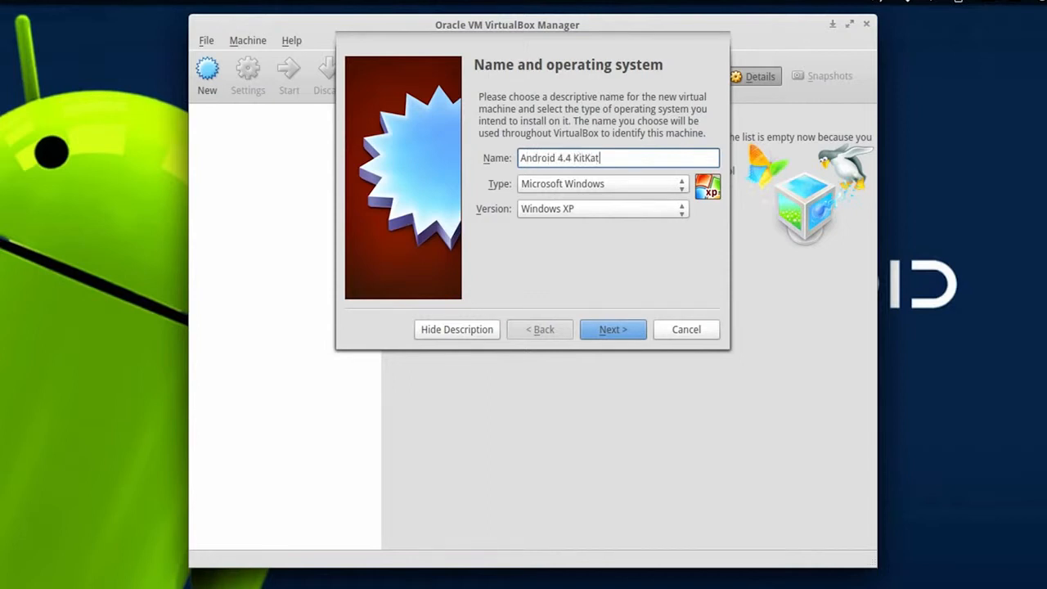
pyautogui.click(629, 183)
pyautogui.click(587, 205)
pyautogui.click(595, 210)
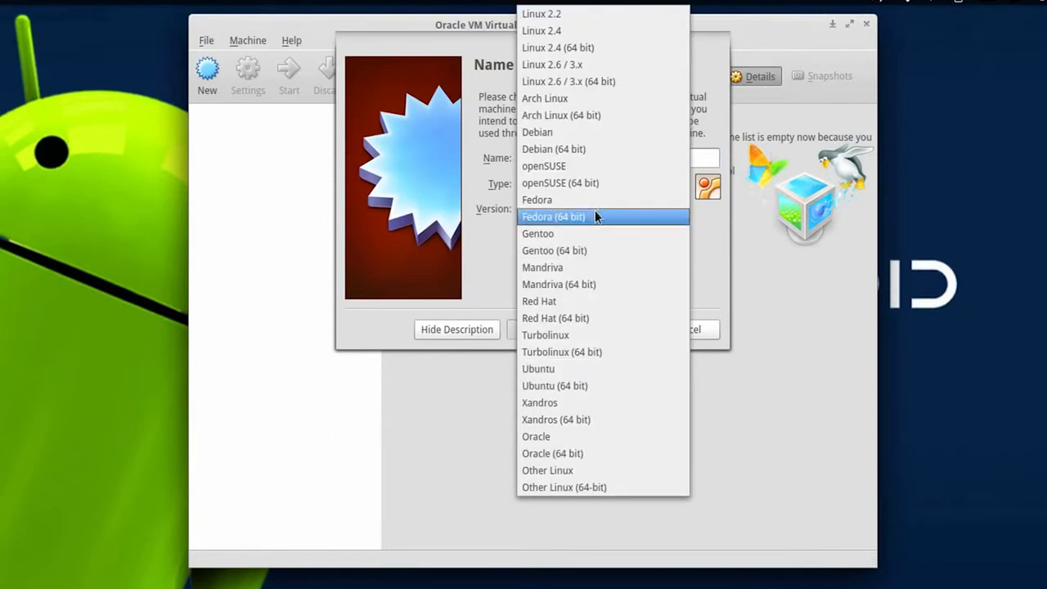
pyautogui.click(616, 487)
pyautogui.click(620, 329)
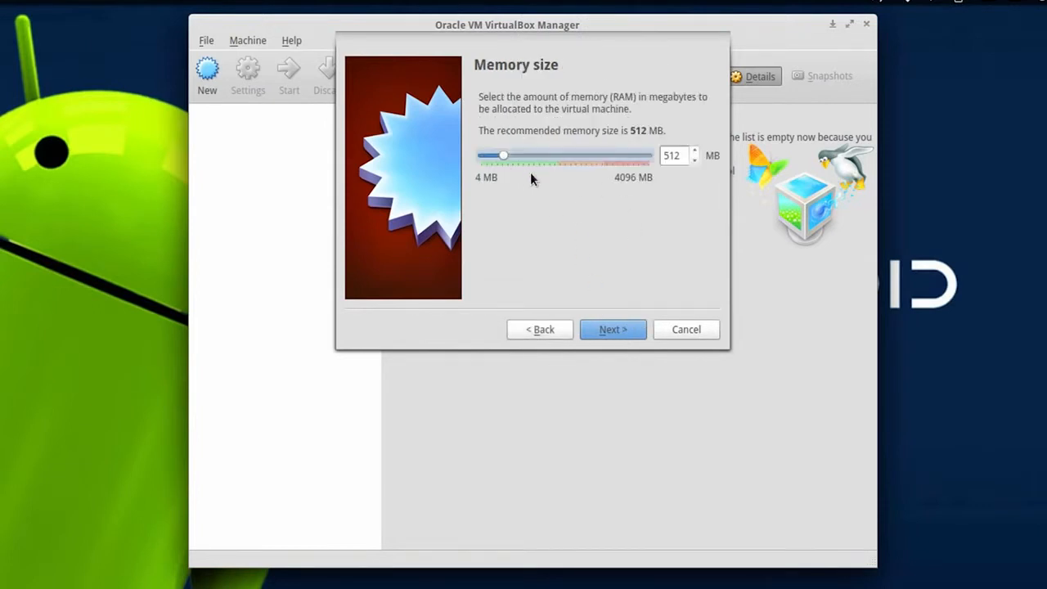
# Step: Set the new virtual machine's memory size to 1687 MB and continue to the hard drive setup
pyautogui.moveTo(508, 158); pyautogui.dragTo(553, 156)
pyautogui.click(665, 155)
pyautogui.moveTo(716, 161); pyautogui.dragTo(713, 164)
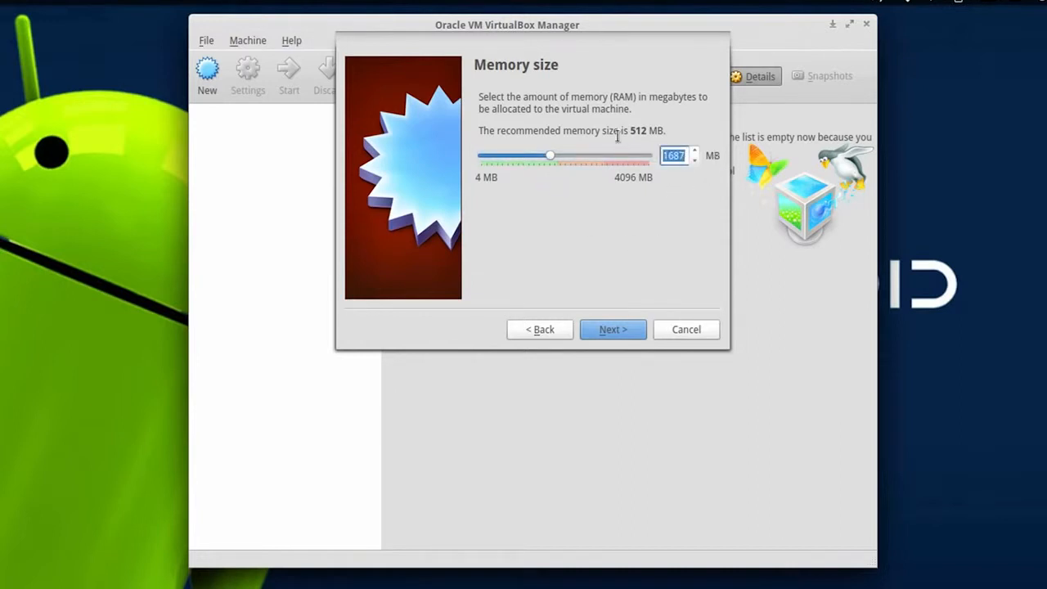
pyautogui.moveTo(631, 133); pyautogui.dragTo(646, 133)
pyautogui.click(625, 326)
# Step: Create an 8.00 GB VDI virtual hard drive named Android 4.4 KitKat for the new machine
pyautogui.click(637, 332)
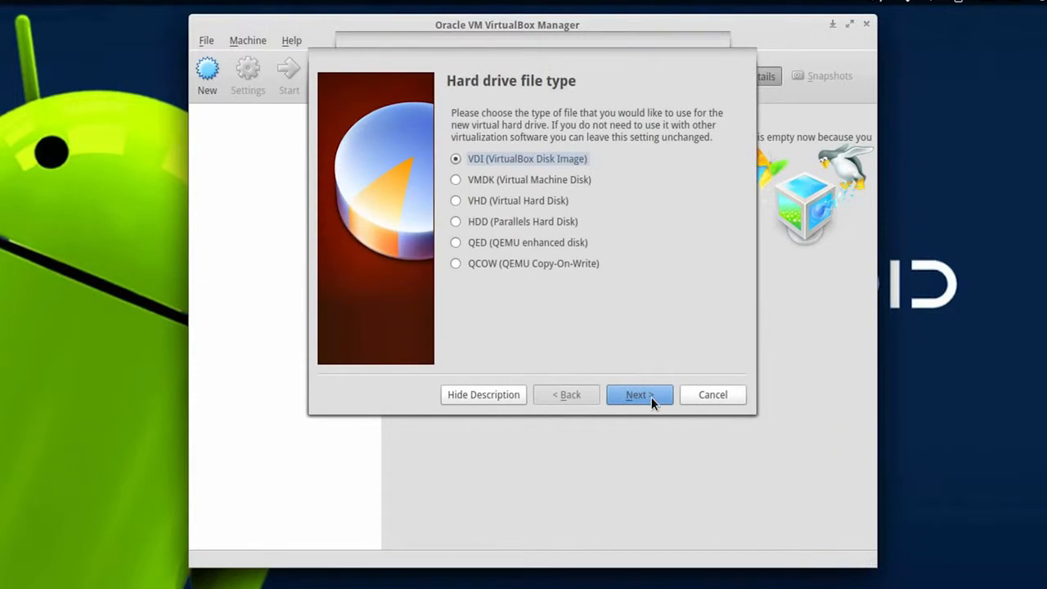
pyautogui.click(651, 397)
pyautogui.click(650, 395)
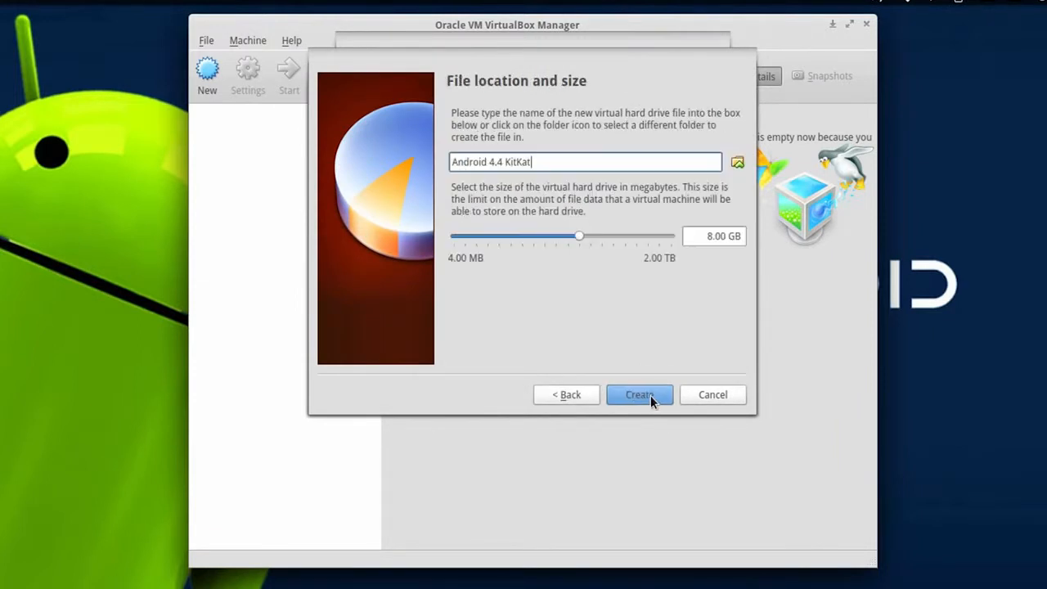
pyautogui.moveTo(703, 230); pyautogui.dragTo(751, 240)
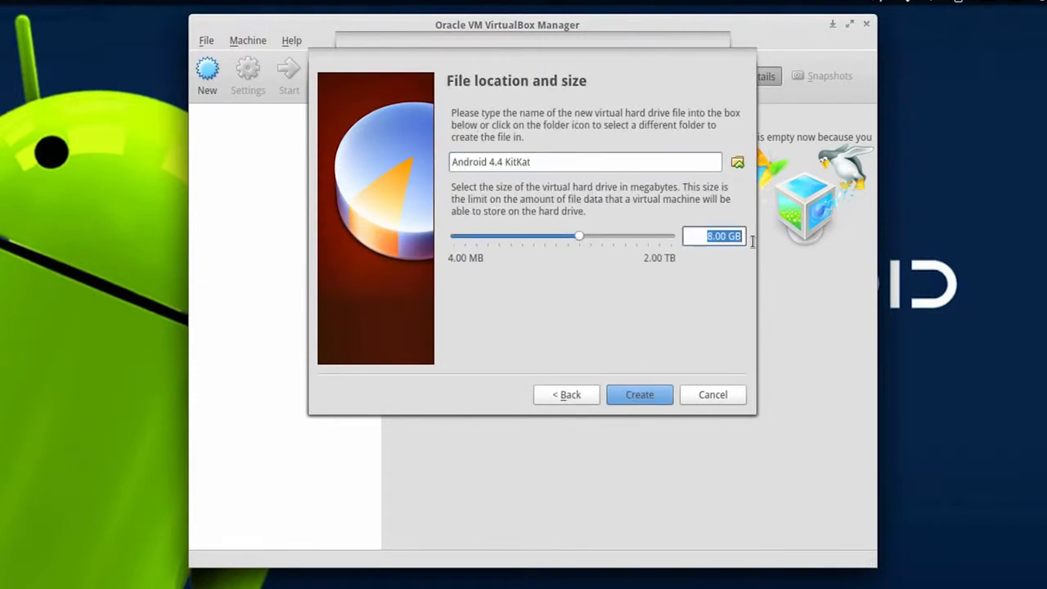
pyautogui.click(709, 237)
pyautogui.click(653, 394)
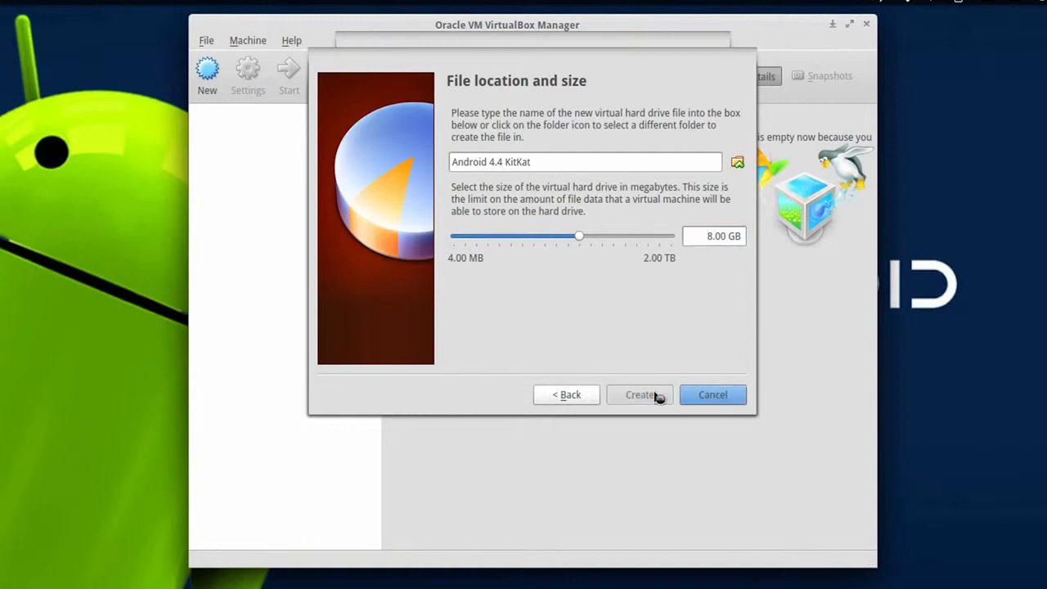
pyautogui.click(633, 332)
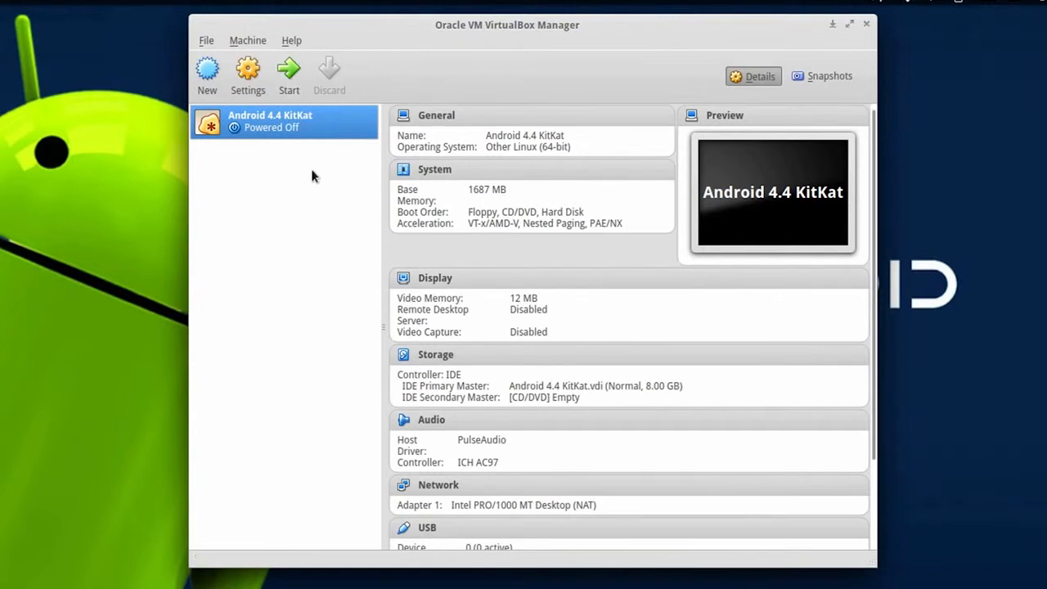
# Step: Start the Android 4.4 KitKat machine from Android 4.4 KitKat.iso and dismiss the keyboard capture notice
pyautogui.click(299, 86)
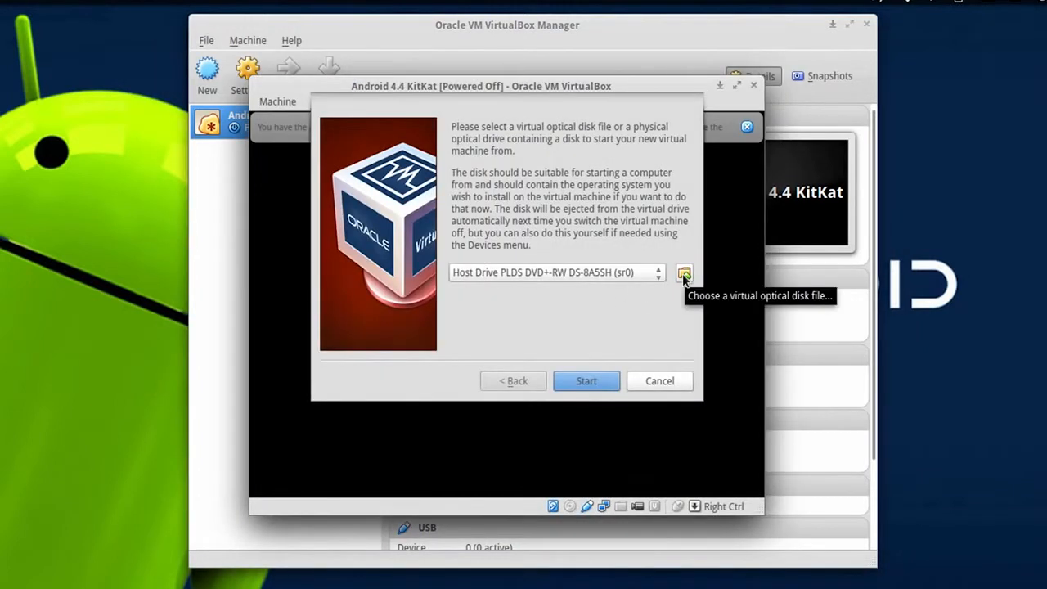
pyautogui.click(684, 280)
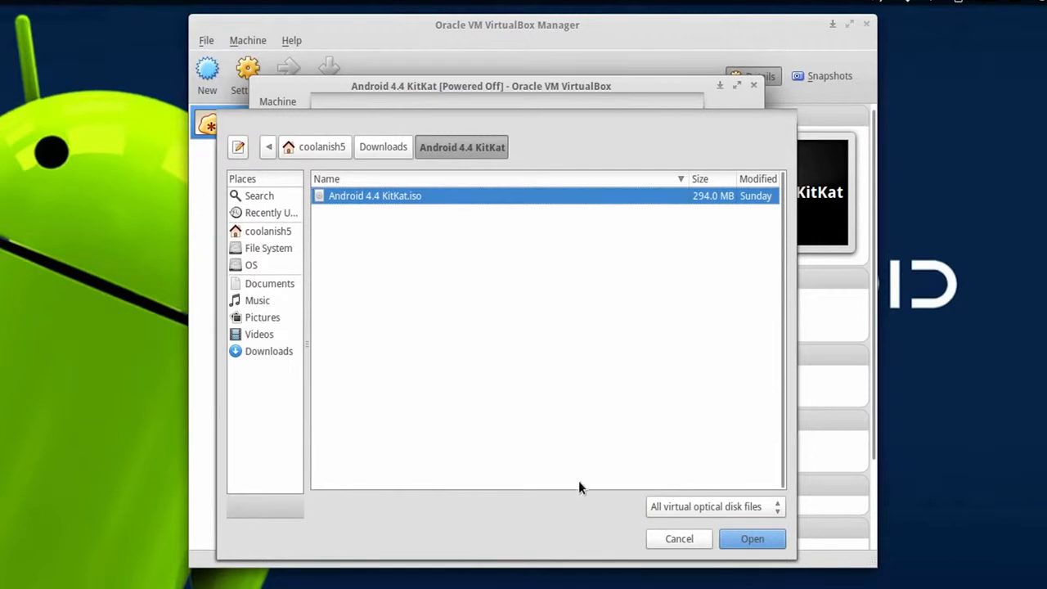
pyautogui.click(741, 537)
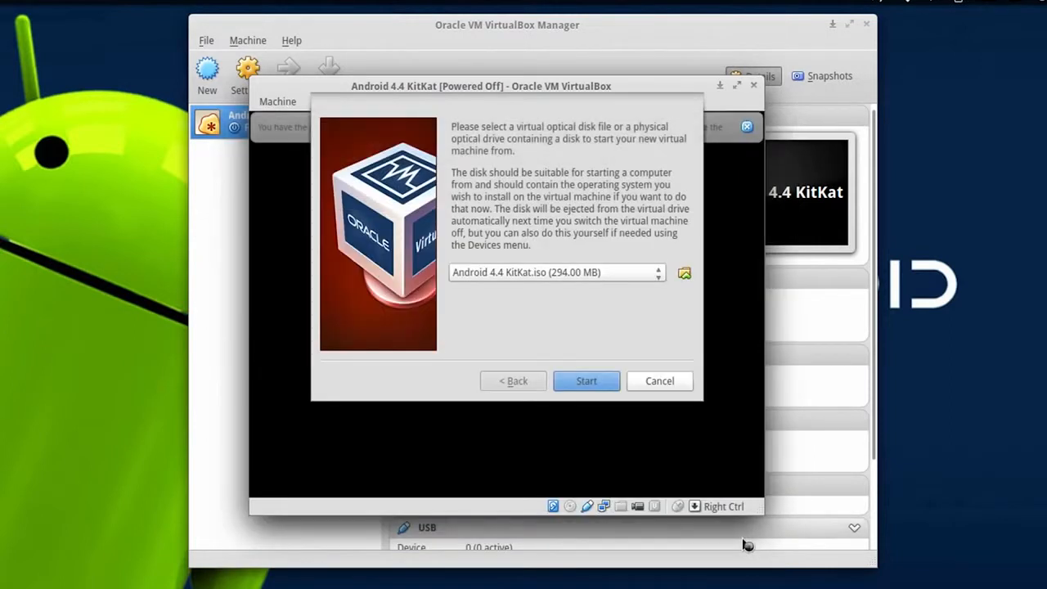
pyautogui.click(599, 383)
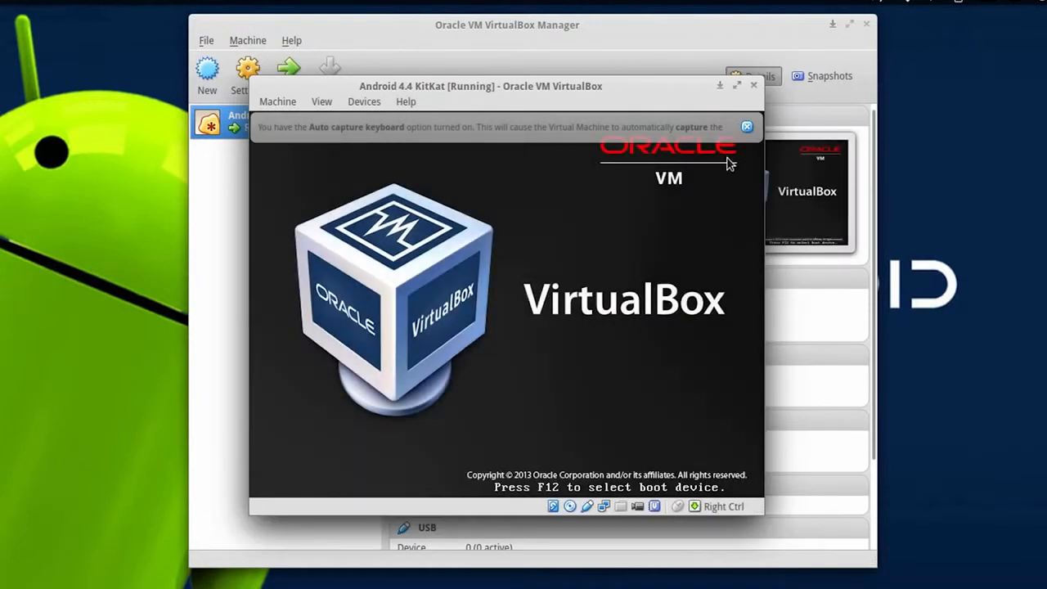
pyautogui.click(747, 127)
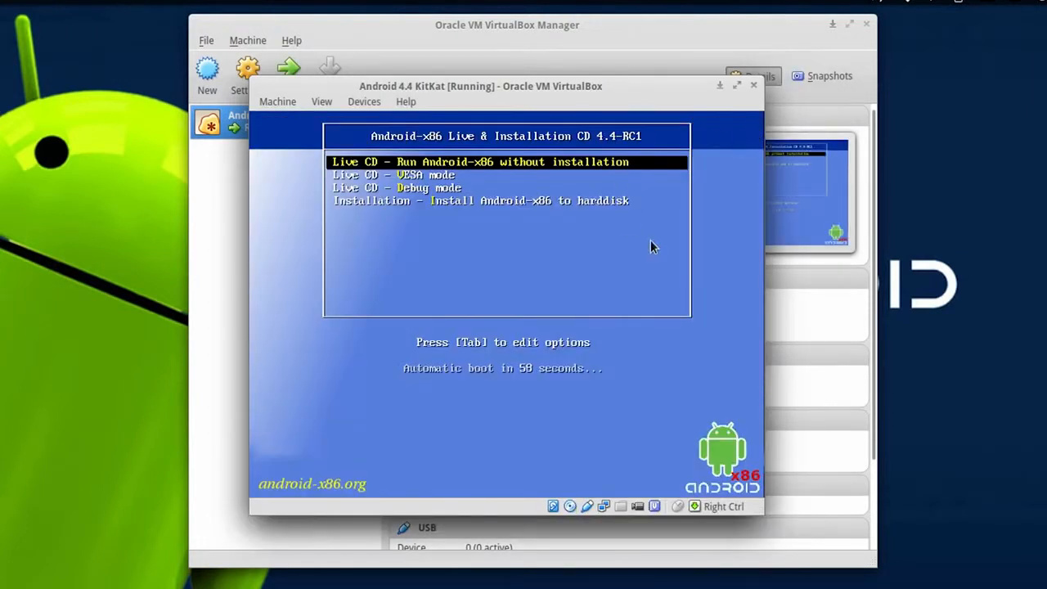
# Step: Boot the "Installation - Install Android-x86 to harddisk" option
pyautogui.press('Down')
pyautogui.press('Down')
pyautogui.press('Down')
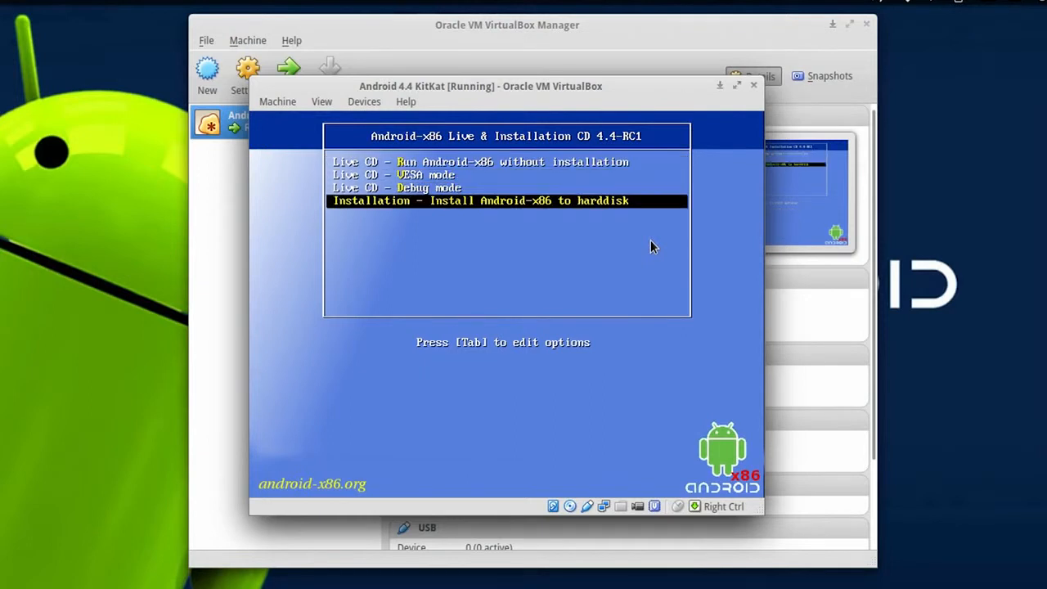
pyautogui.press('Return')
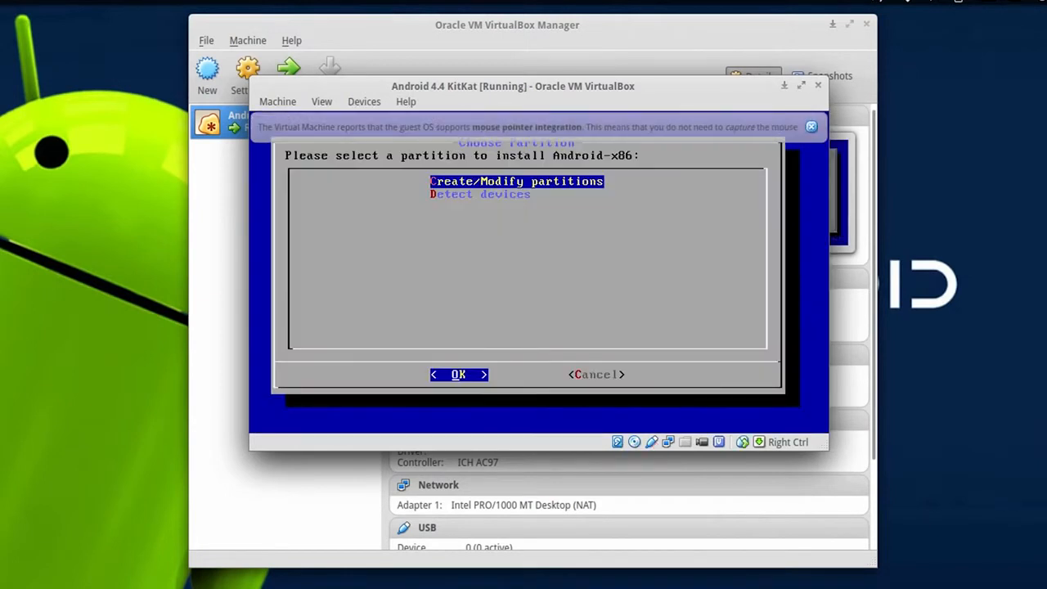
# Step: Enter Create/Modify partitions and create a new primary partition of 8587.19 MB in the free space
pyautogui.press('Down')
pyautogui.press('Up')
pyautogui.press('Return')
pyautogui.press('Right')
pyautogui.press('Right')
pyautogui.press('Right')
pyautogui.press('Right')
pyautogui.press('Right')
pyautogui.press('Right')
pyautogui.press('Right')
pyautogui.press('Return')
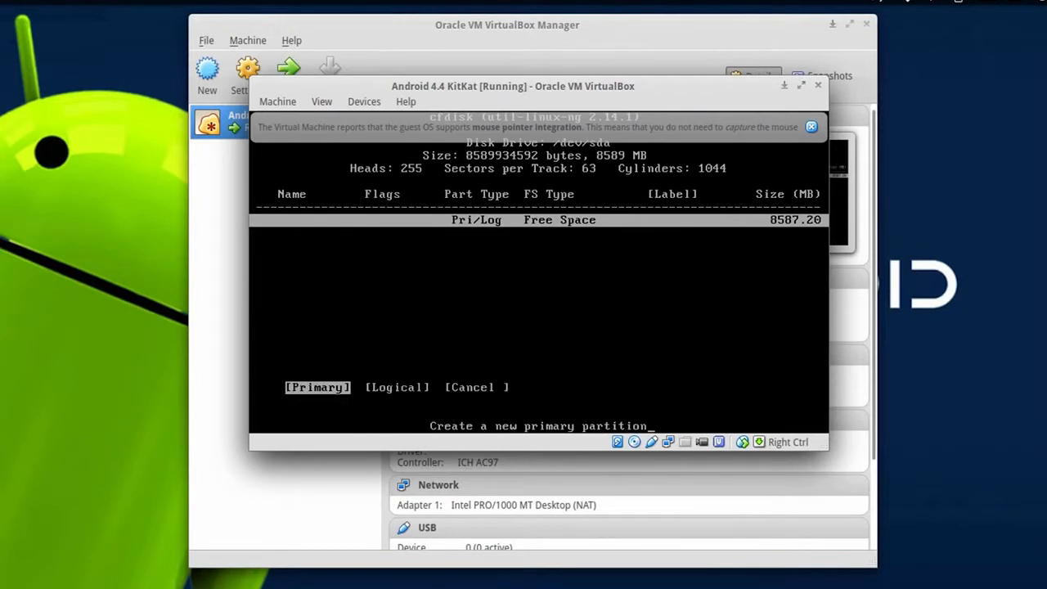
pyautogui.press('Return')
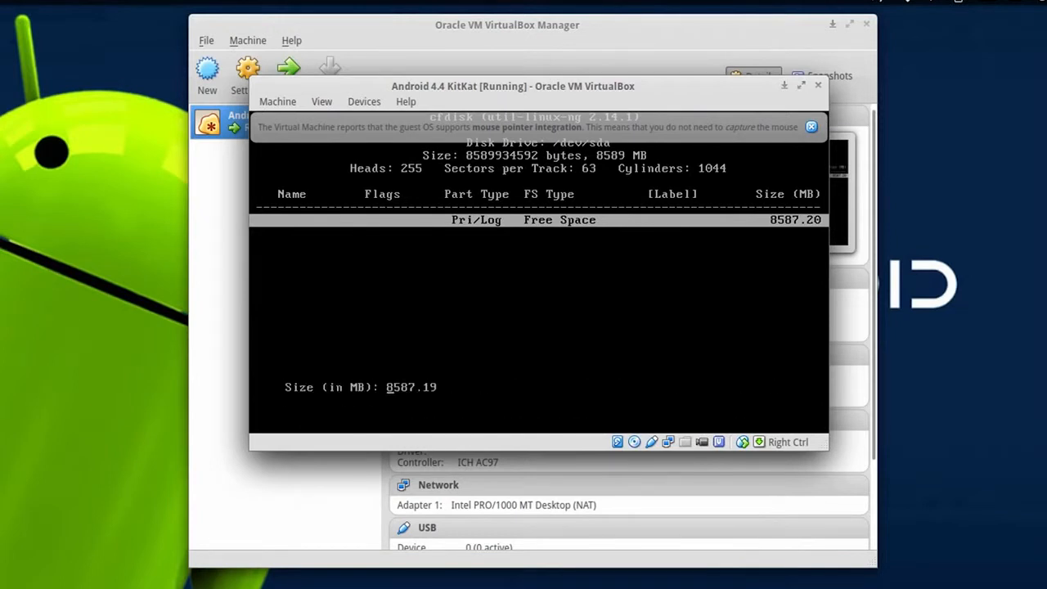
pyautogui.press('Return')
# Step: Write the partition table with the sda1 partition to disk, confirming with yes
pyautogui.press('Right')
pyautogui.press('Right')
pyautogui.press('Right')
pyautogui.press('Right')
pyautogui.press('Right')
pyautogui.press('Right')
pyautogui.press('Right')
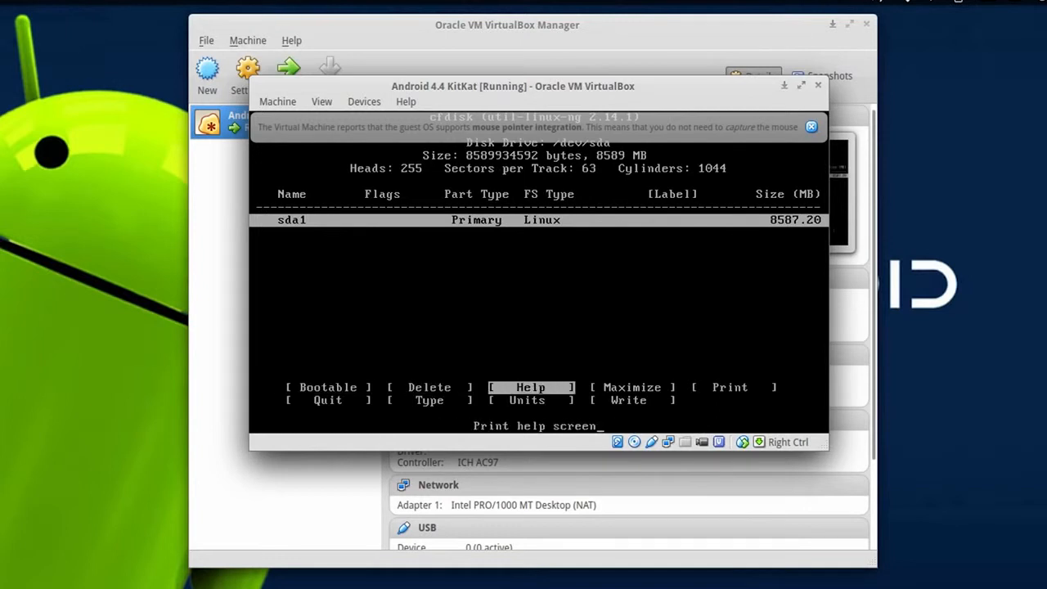
pyautogui.press('Right')
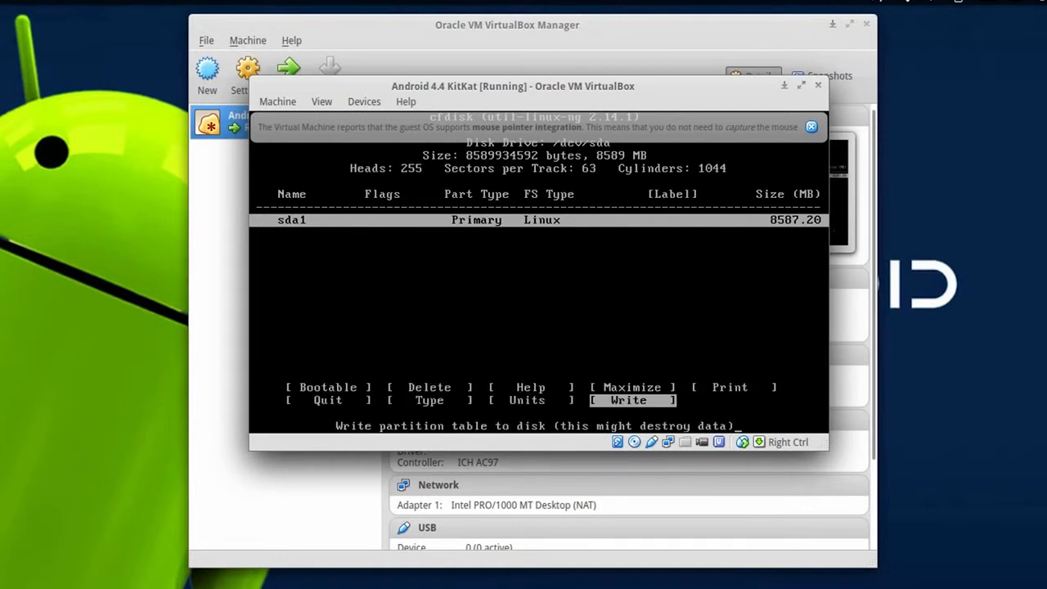
pyautogui.press('Return')
pyautogui.write('yes')
pyautogui.press('Return')
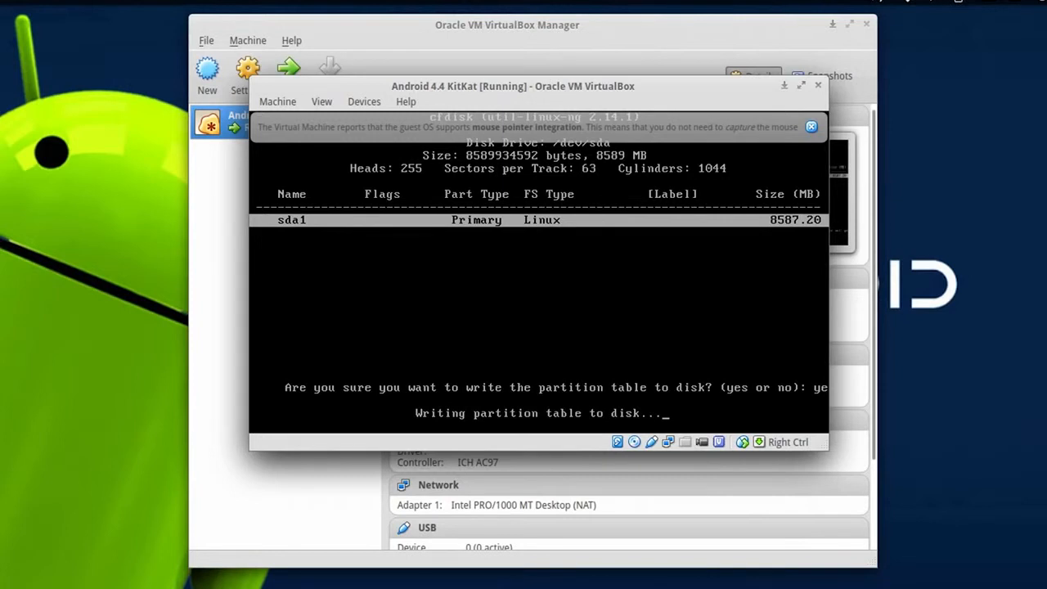
# Step: Quit the cfdisk partition editor and return to the partition choice for installing Android-x86
pyautogui.press('Right')
pyautogui.press('Right')
pyautogui.press('Right')
pyautogui.press('Right')
pyautogui.press('Right')
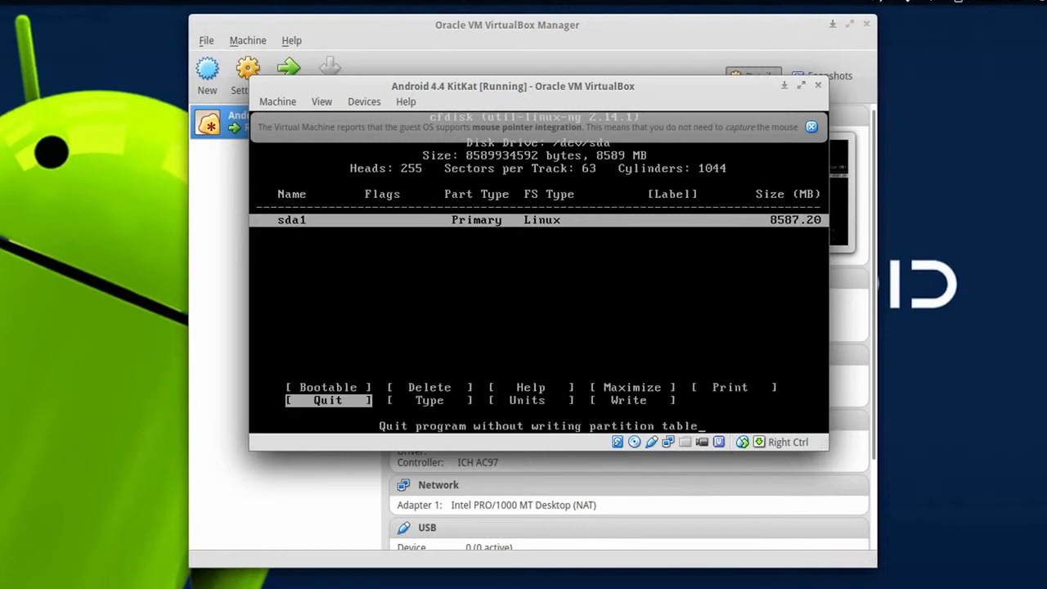
pyautogui.press('Return')
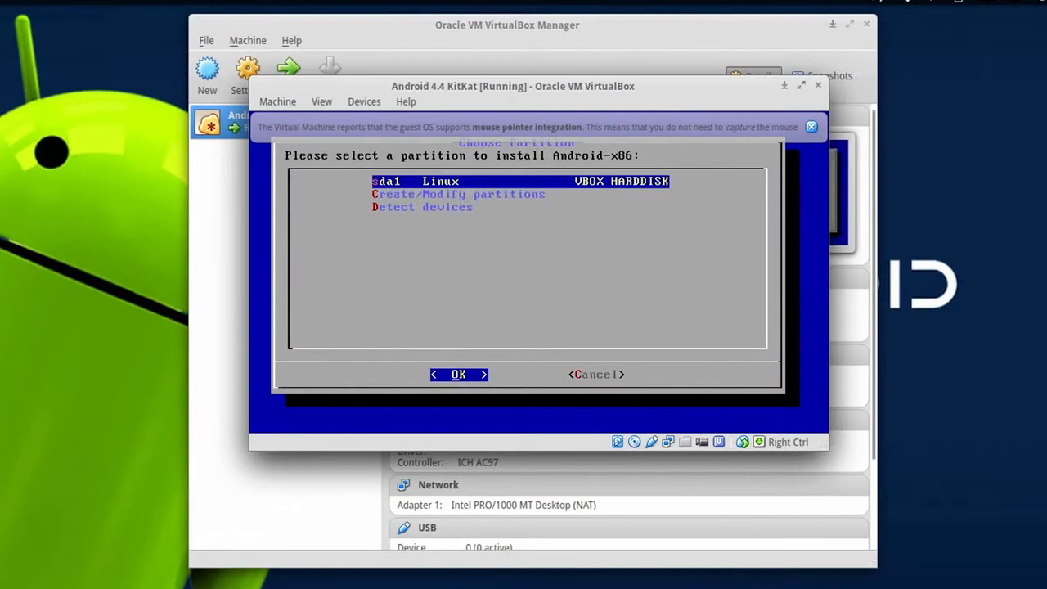
# Step: Choose sda1 as the installation partition and format it as ext3, confirming the data loss
pyautogui.press('Return')
pyautogui.press('Down')
pyautogui.press('Return')
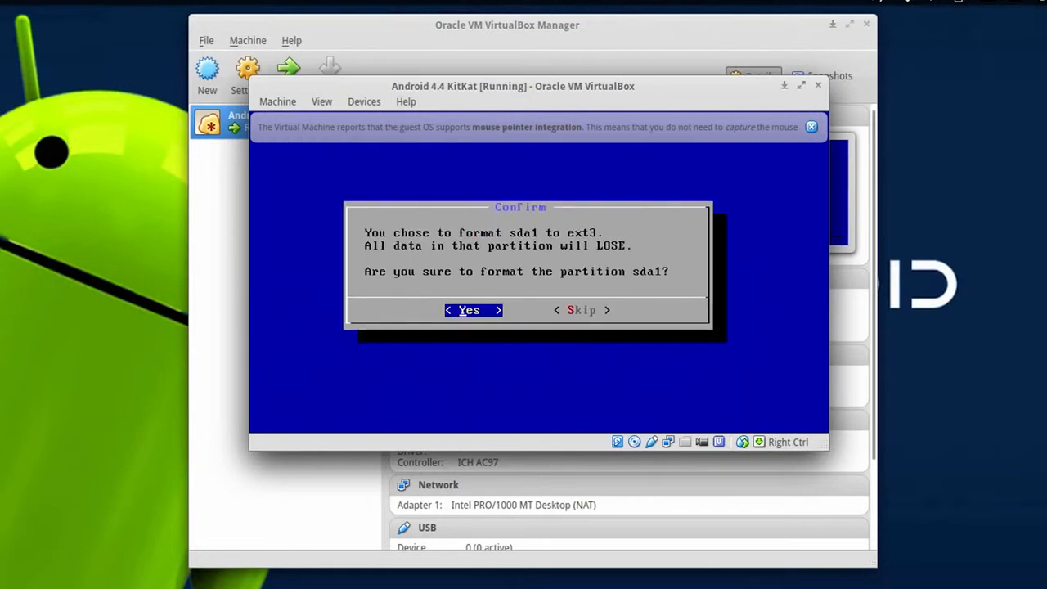
pyautogui.press('Return')
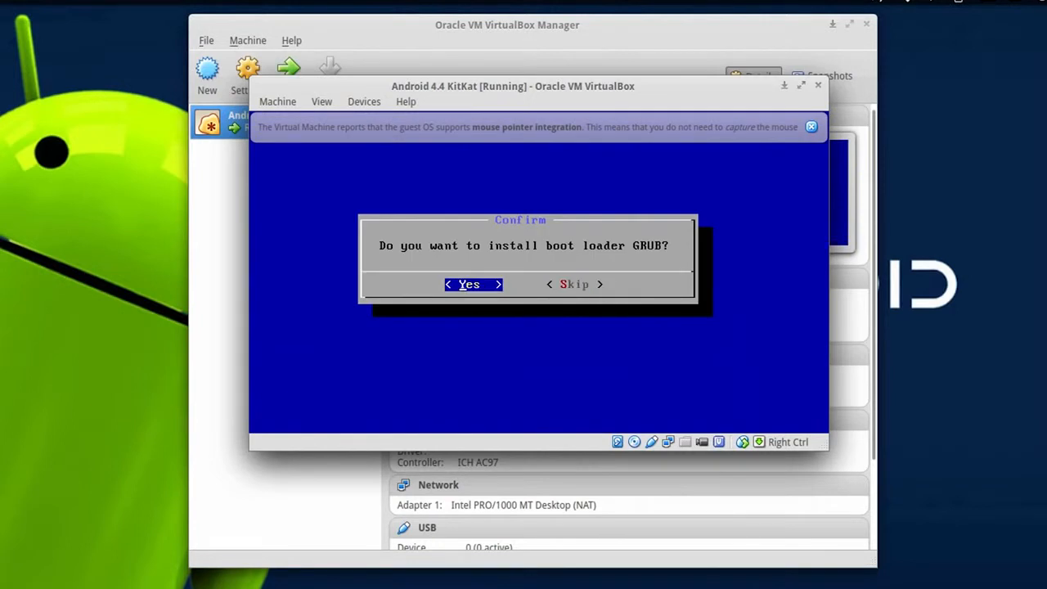
# Step: Install the GRUB boot loader and the /system directory as read-write, and dismiss the mouse integration notice
pyautogui.press('Return')
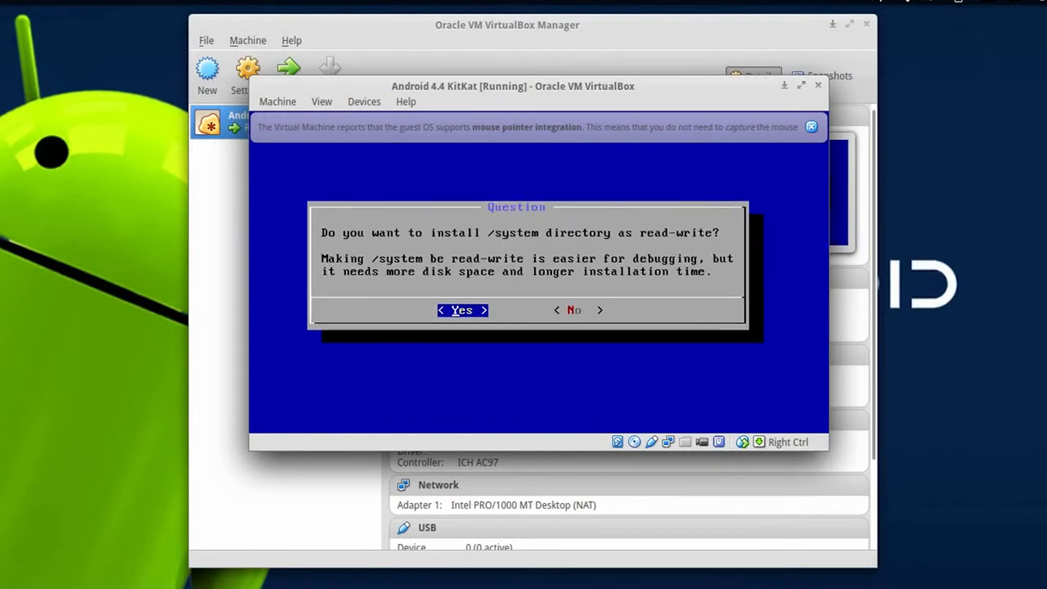
pyautogui.press('Return')
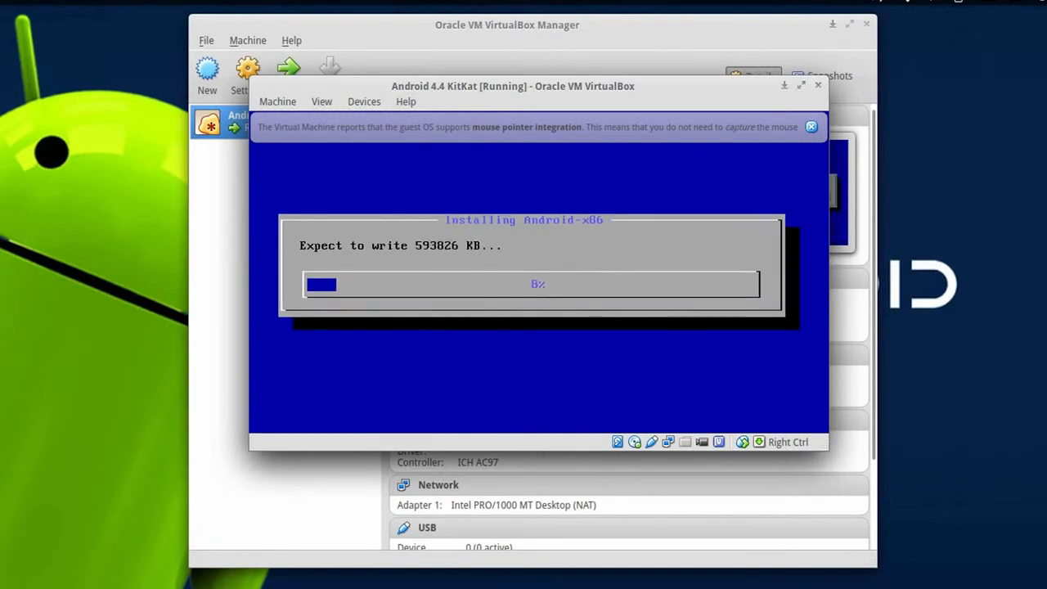
pyautogui.click(811, 128)
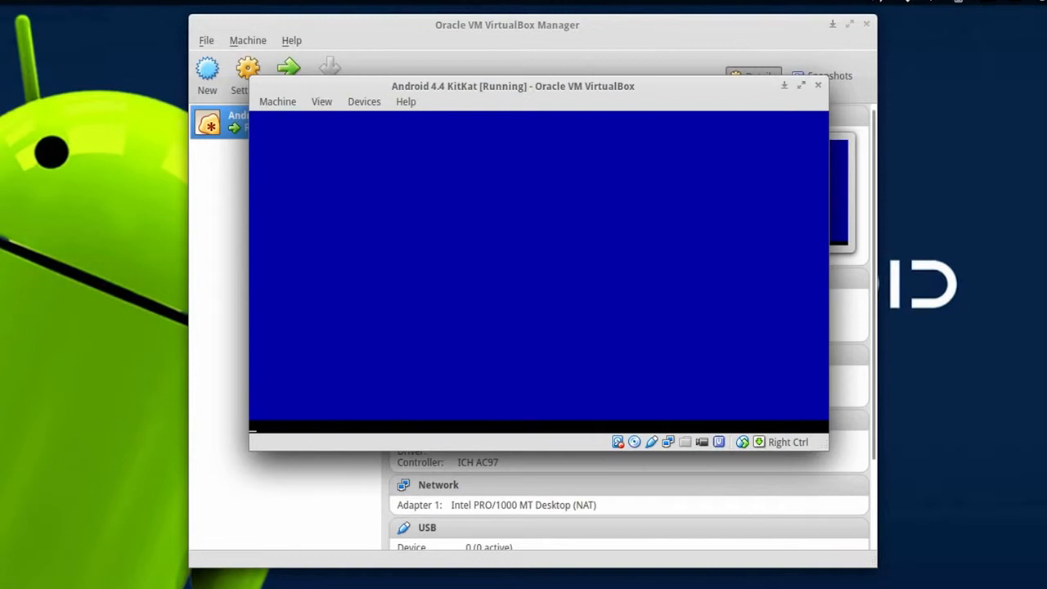
# Step: Reboot after the installation, dismiss the mouse integration notice and halt the boot menu's automatic countdown
pyautogui.press('Down')
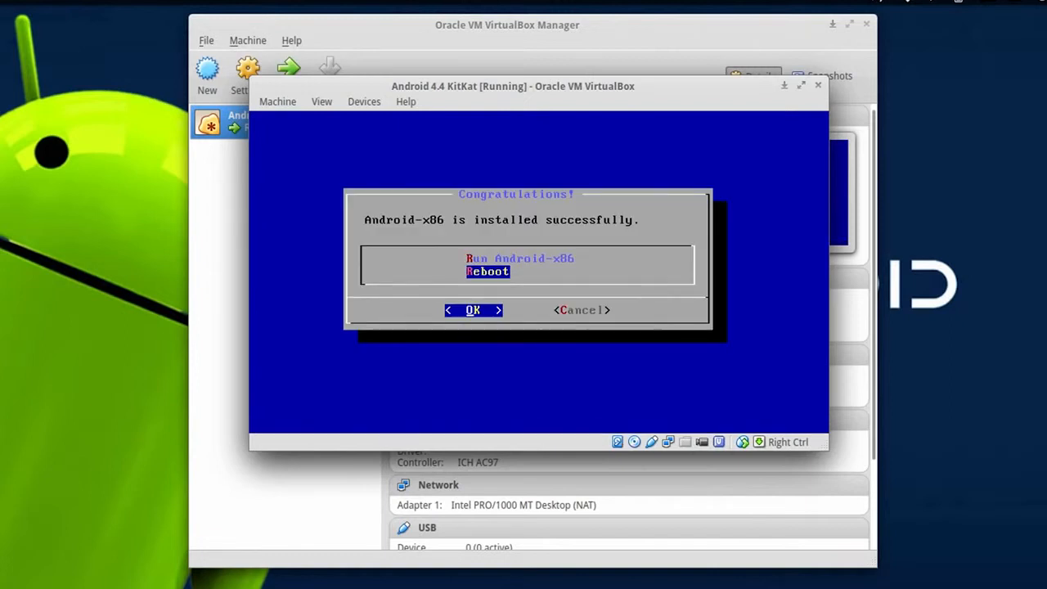
pyautogui.press('Return')
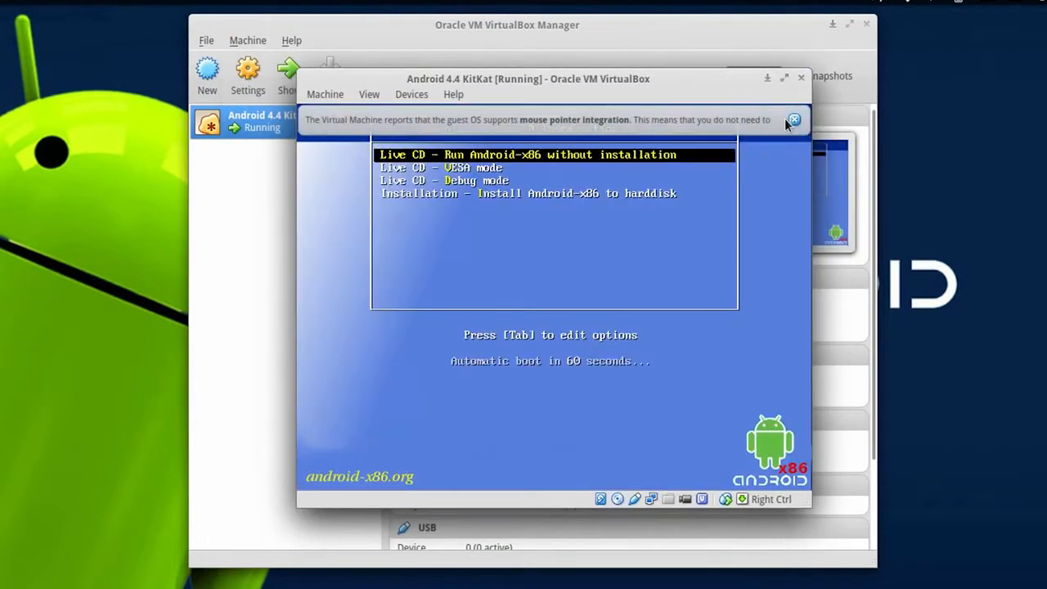
pyautogui.click(793, 120)
pyautogui.press('Down')
pyautogui.press('Up')
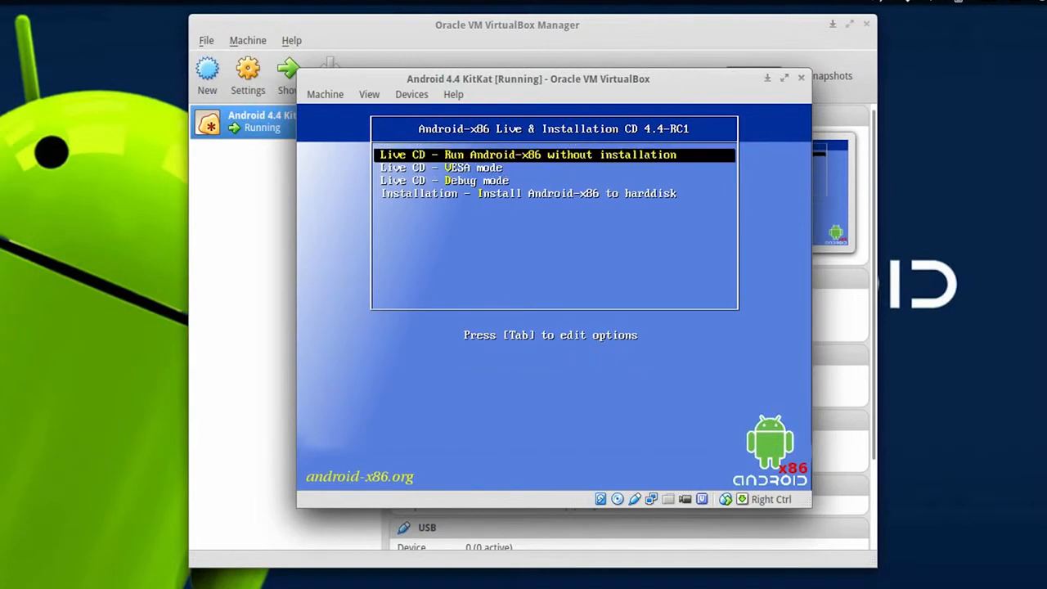
# Step: Switch the virtual machine's CD/DVD device from Android 4.4 KitKat.iso to Host Drive PLDS DVD+-RW DS-8A5SH (sr0)
pyautogui.click(413, 95)
pyautogui.moveTo(596, 117)
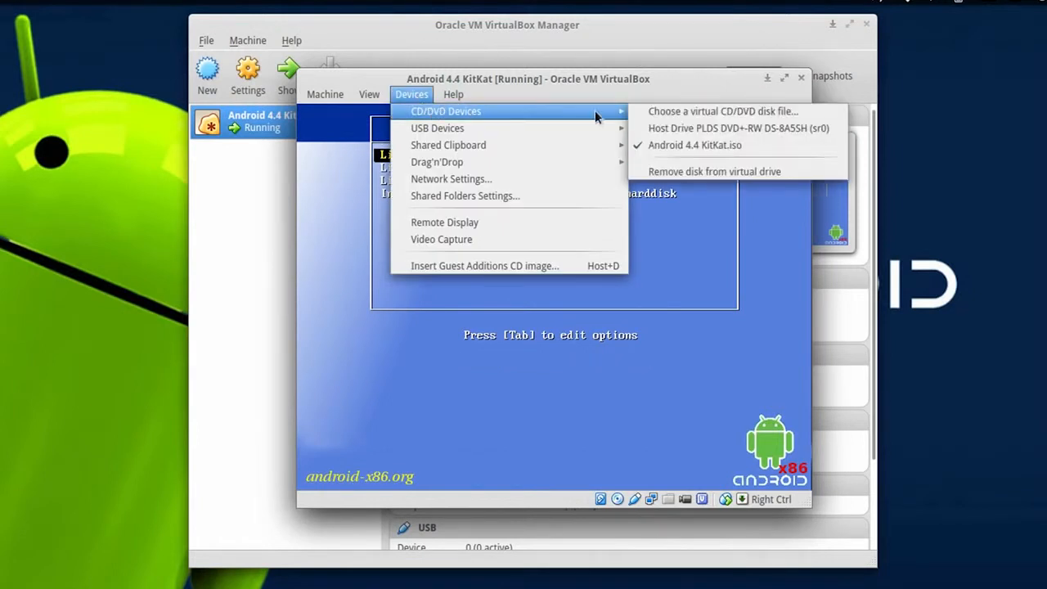
pyautogui.click(750, 135)
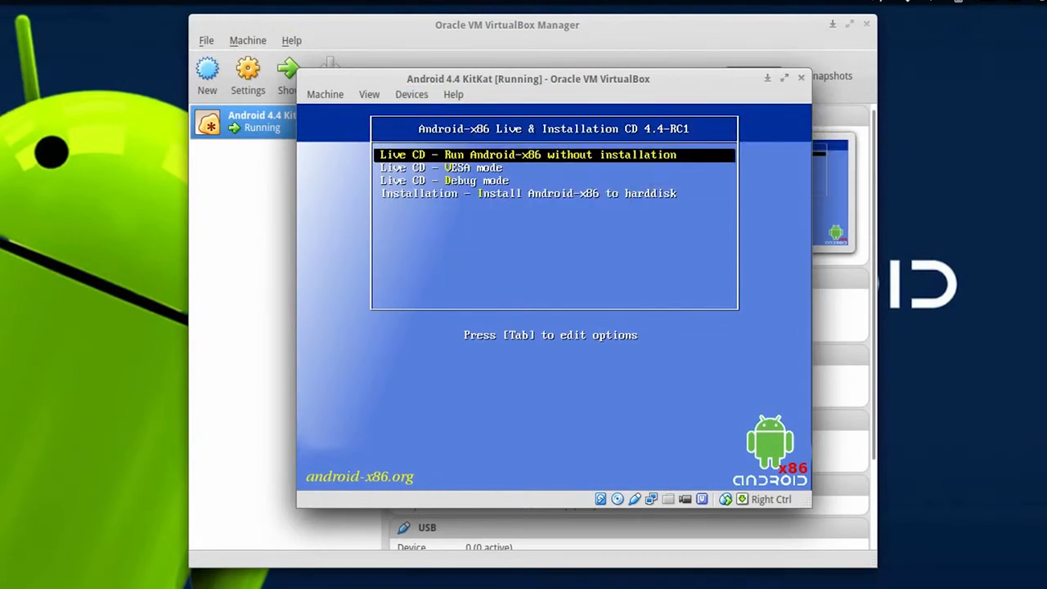
pyautogui.click(423, 94)
pyautogui.moveTo(572, 115)
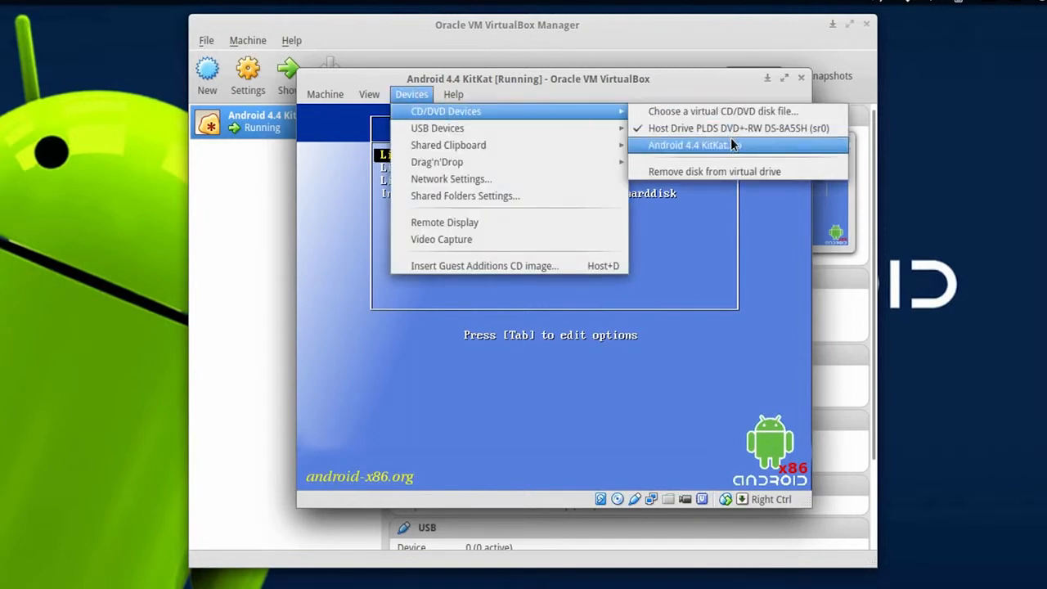
pyautogui.click(820, 135)
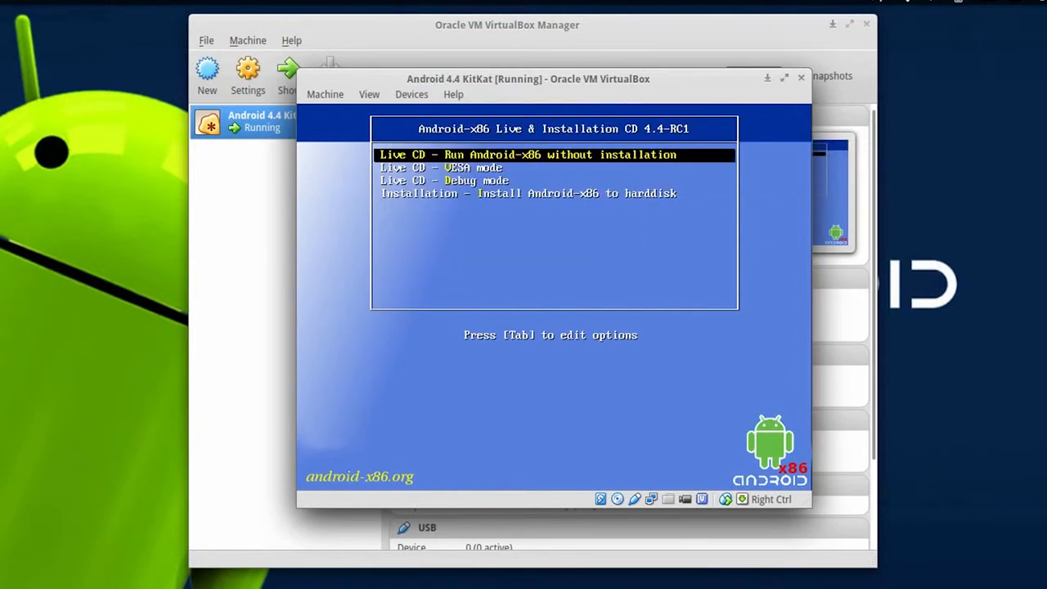
# Step: Close the running Android 4.4 KitKat machine by powering it off
pyautogui.click(798, 81)
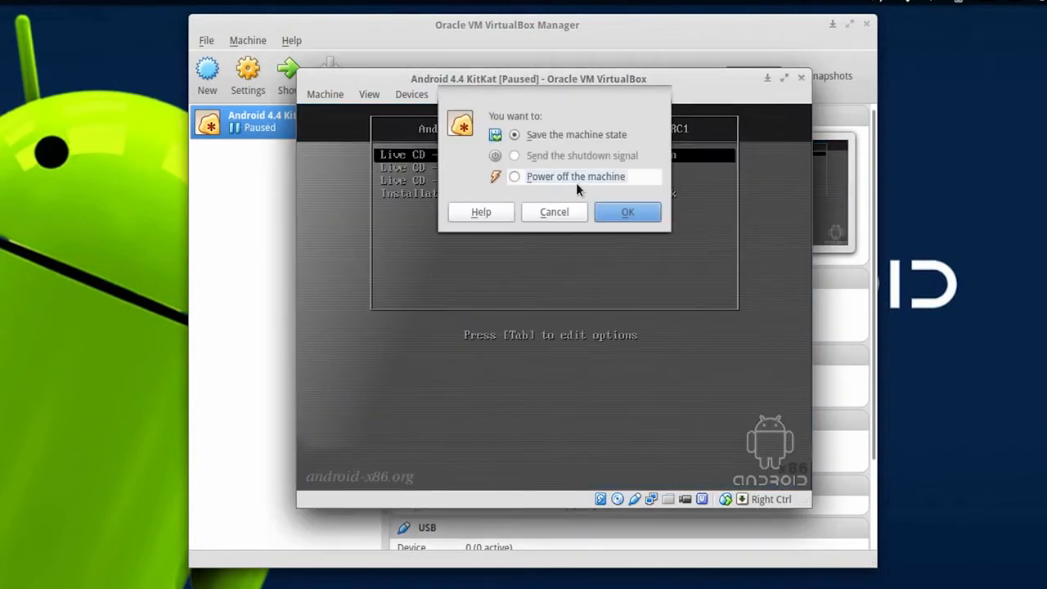
pyautogui.click(583, 175)
pyautogui.click(634, 212)
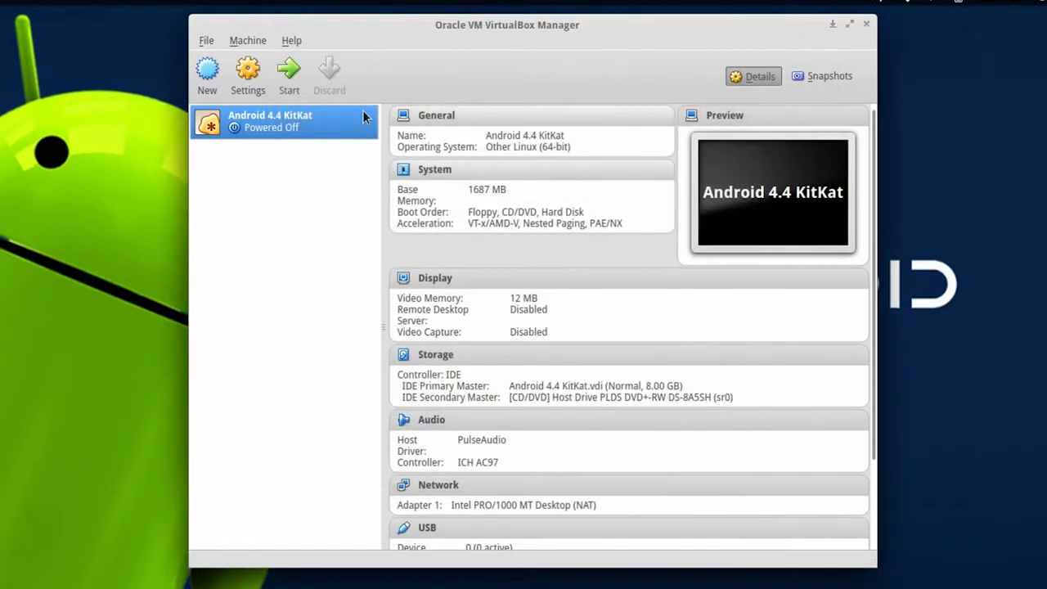
# Step: Start the Android 4.4 KitKat machine again and boot the regular Android-x86 4.4-RC1 entry in GRUB
pyautogui.click(299, 87)
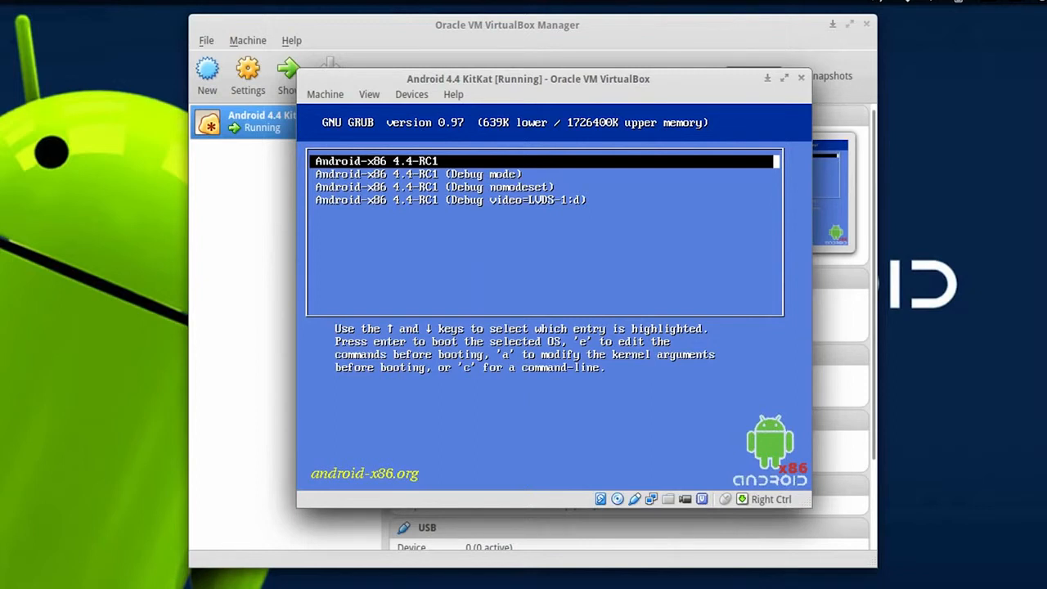
pyautogui.press('Down')
pyautogui.press('Up')
pyautogui.press('Return')
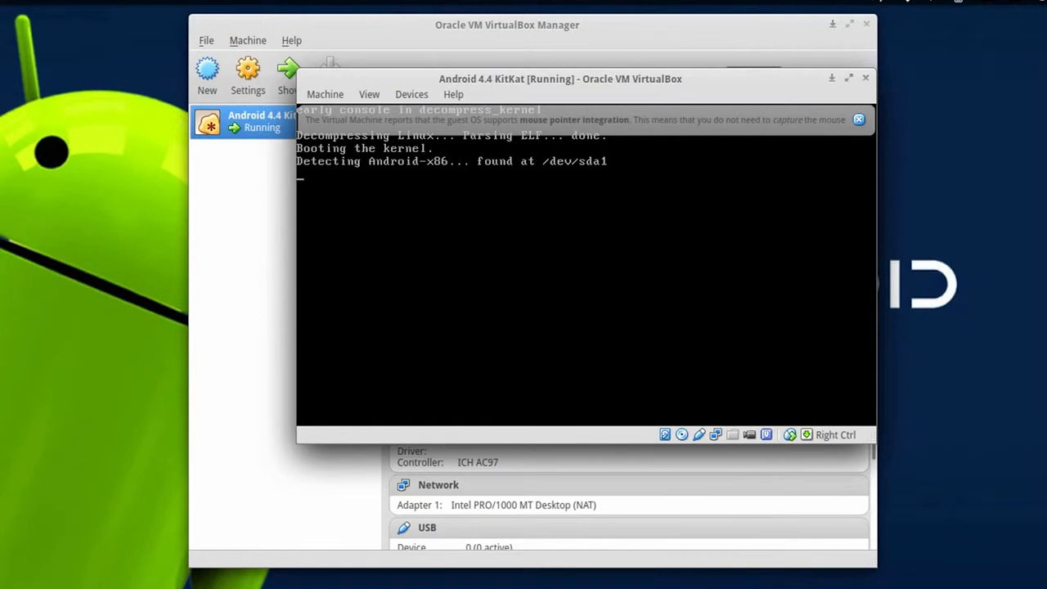
# Step: Dismiss the mouse integration notice, move the machine window fully into view and minimize the VirtualBox Manager window
pyautogui.click(924, 111)
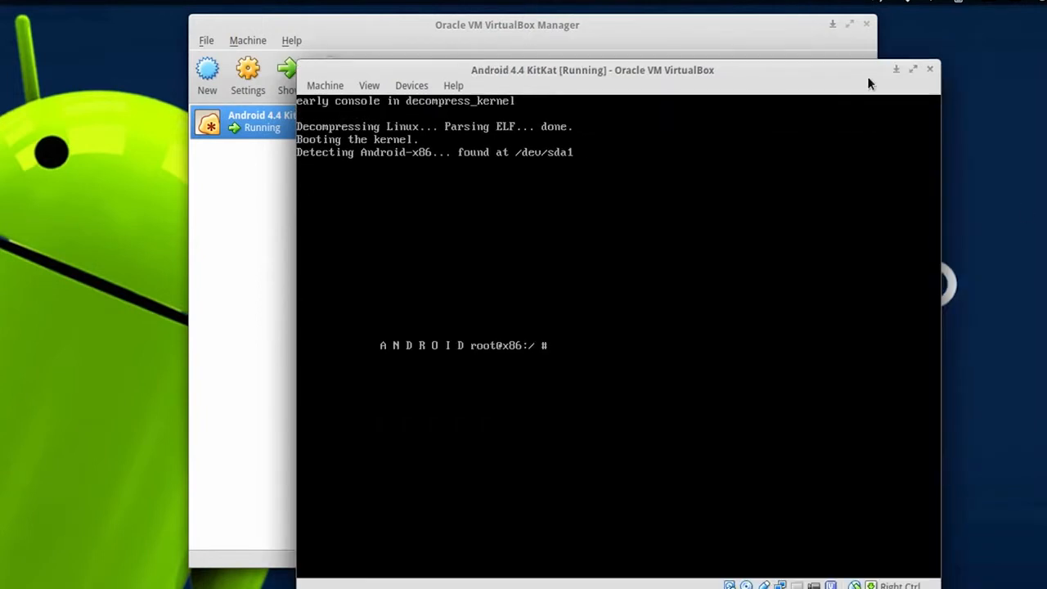
pyautogui.moveTo(867, 76); pyautogui.dragTo(790, 19)
pyautogui.click(833, 24)
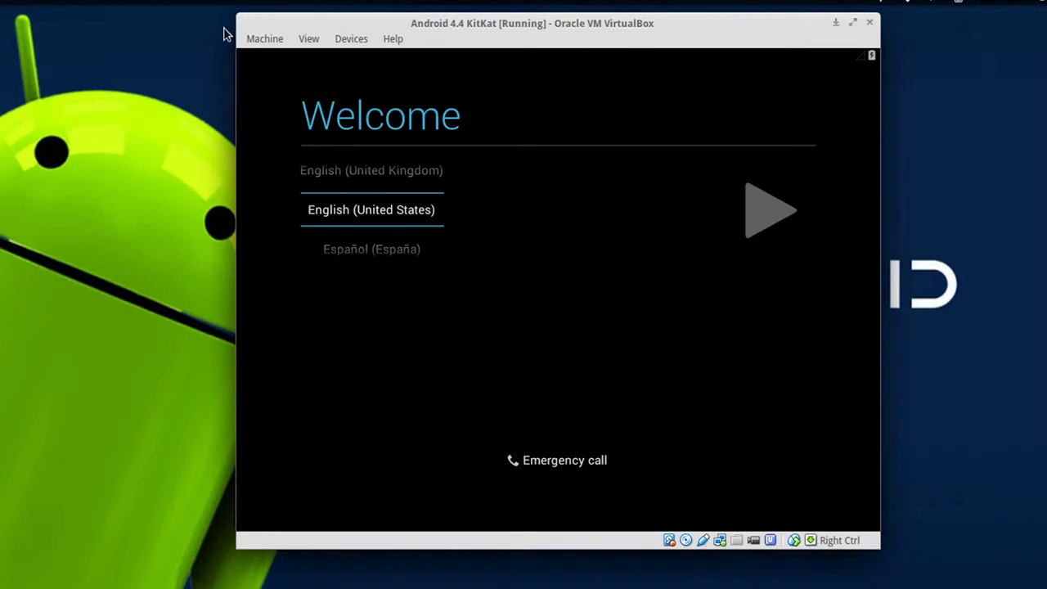
# Step: Disable mouse integration for the running machine and capture the pointer inside Android
pyautogui.click(265, 41)
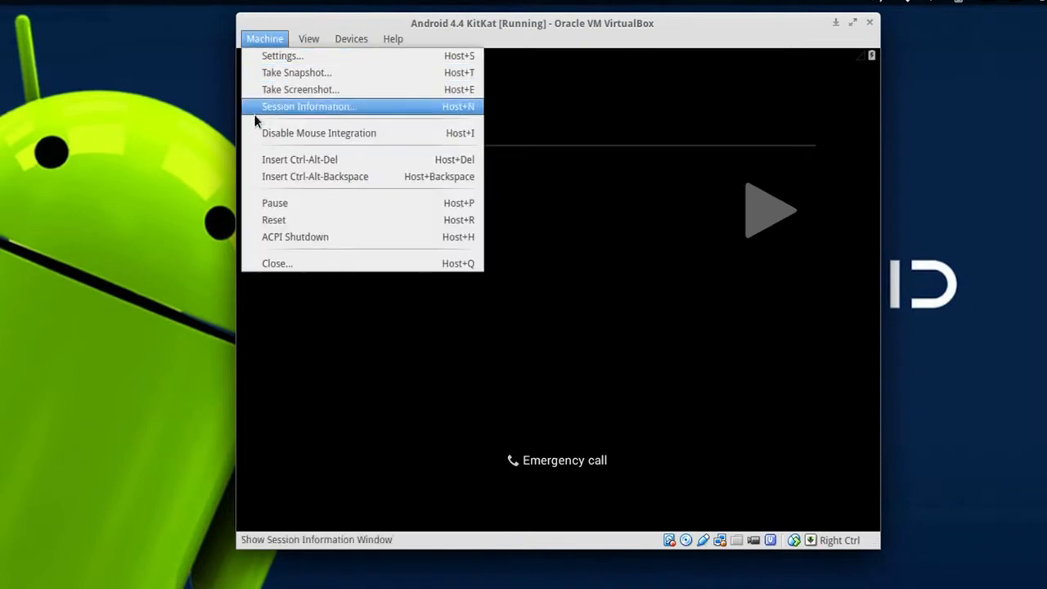
pyautogui.click(403, 135)
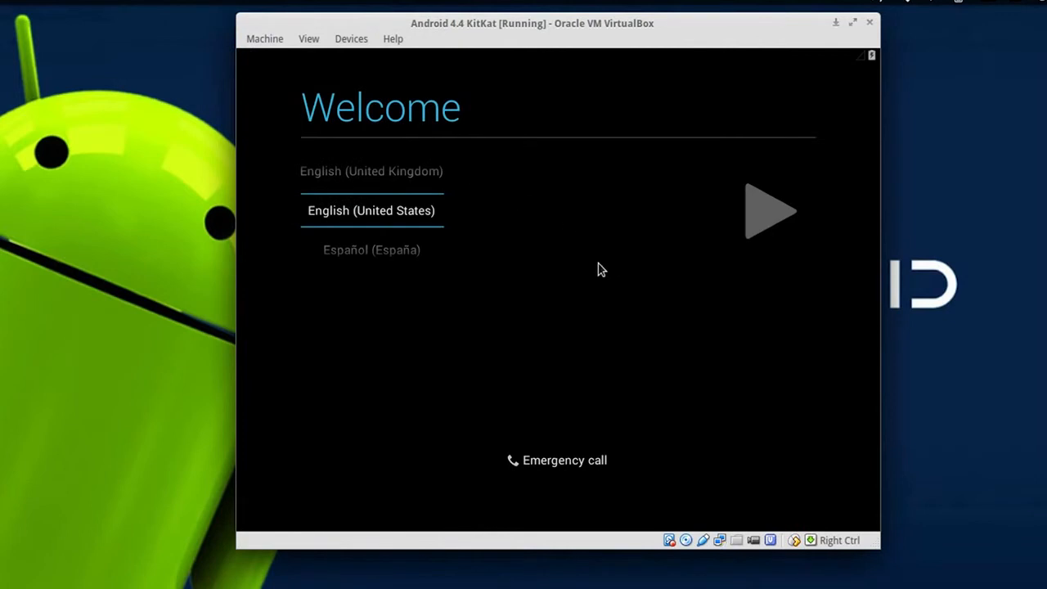
pyautogui.click(597, 264)
pyautogui.click(601, 275)
# Step: Accept English (United States) as the setup language and skip the Wi-Fi selection anyway
pyautogui.click(788, 217)
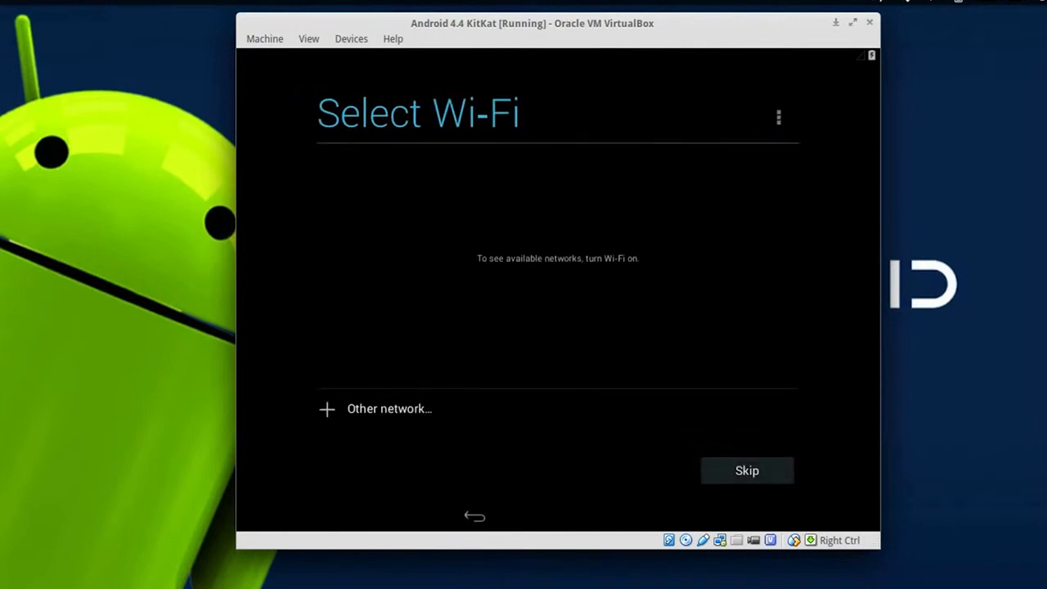
pyautogui.click(750, 471)
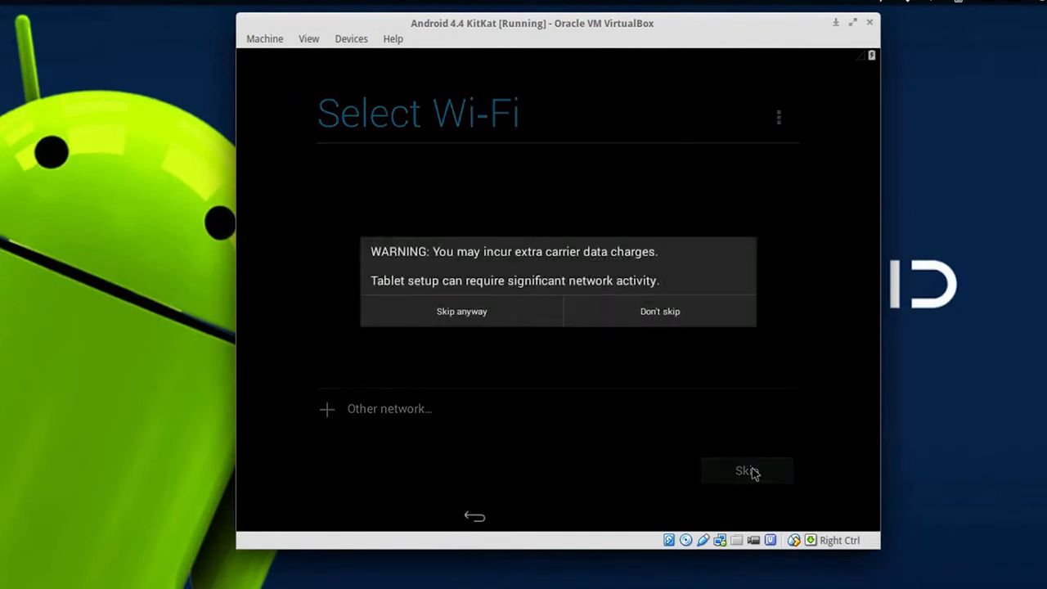
pyautogui.click(501, 320)
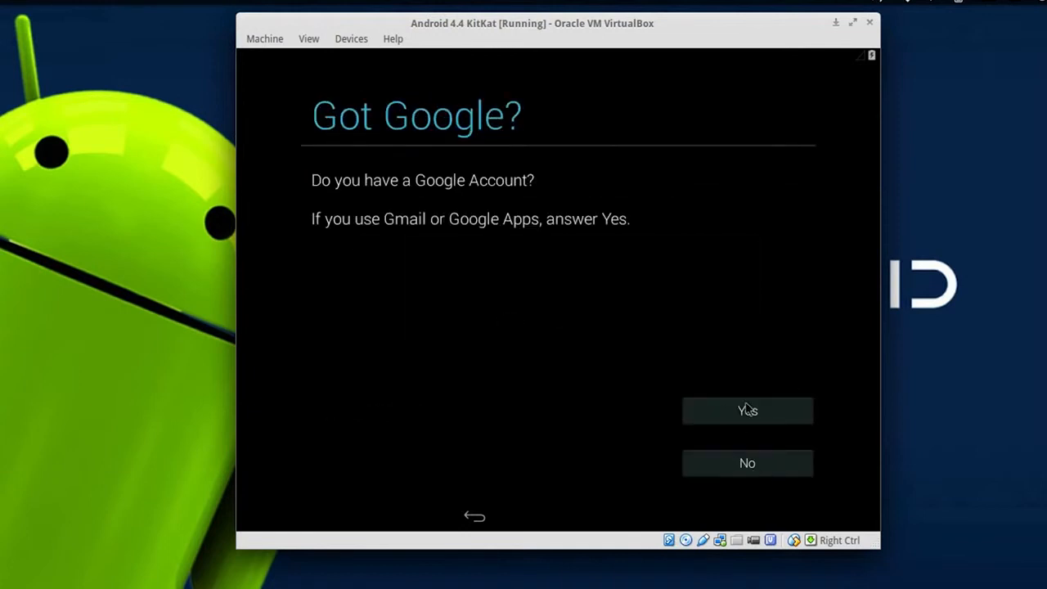
# Step: Decline the Google Account setup and accept the default location and date and time settings
pyautogui.click(761, 464)
pyautogui.click(750, 464)
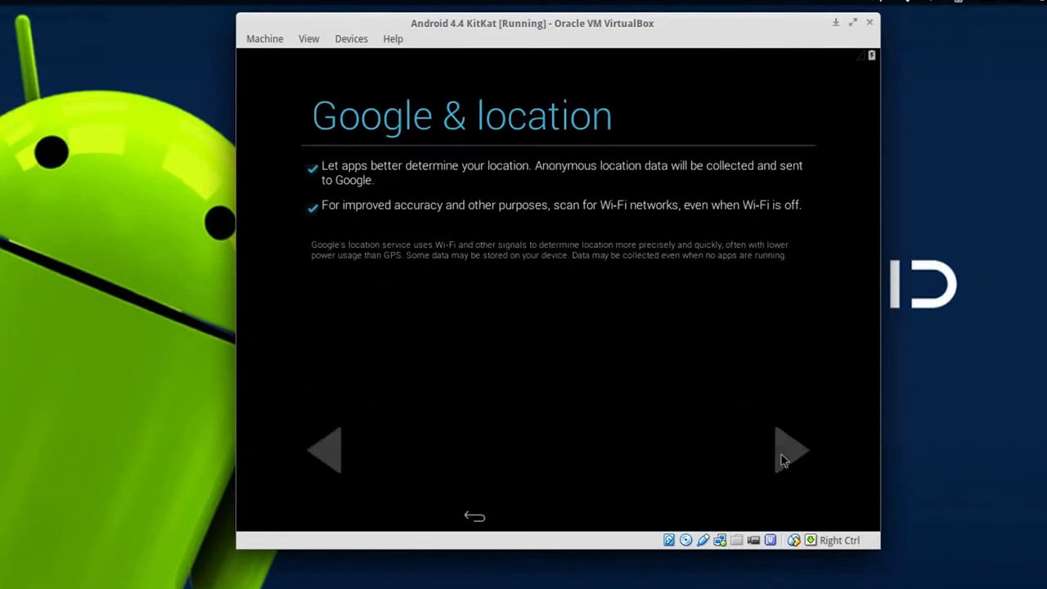
pyautogui.click(781, 460)
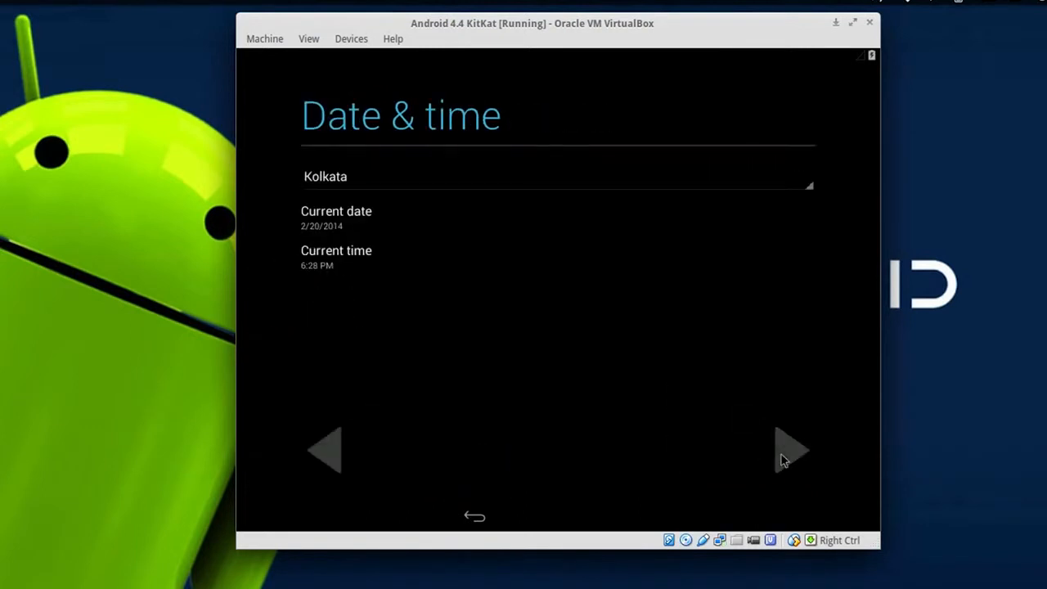
pyautogui.click(781, 460)
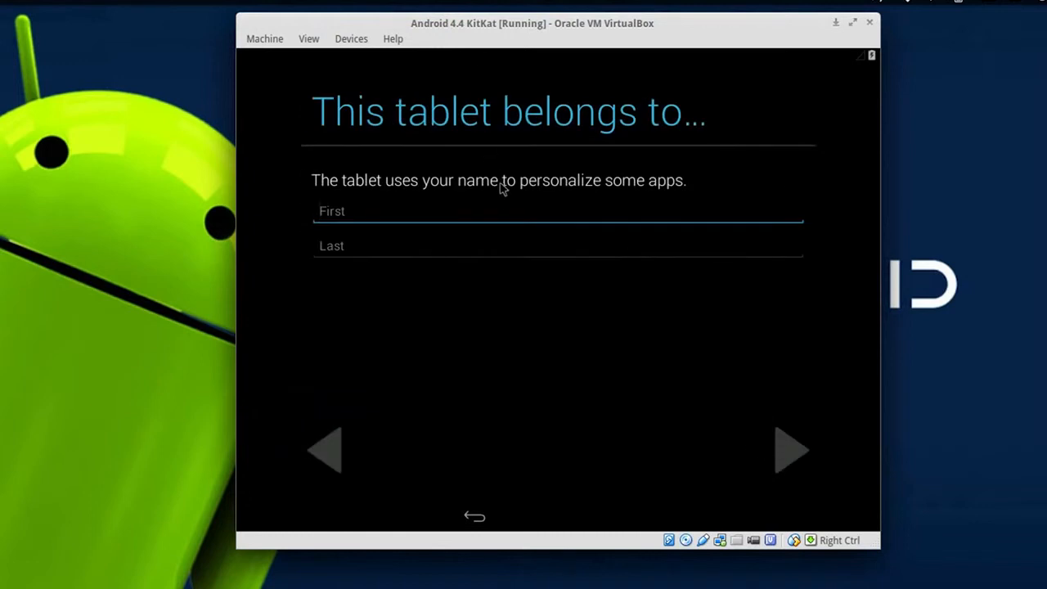
# Step: Enter the tablet owner's first and last name and continue the setup
pyautogui.write('m')
pyautogui.press('BackSpace')
pyautogui.write('Manish')
pyautogui.press('Tab')
pyautogui.write('Shetty')
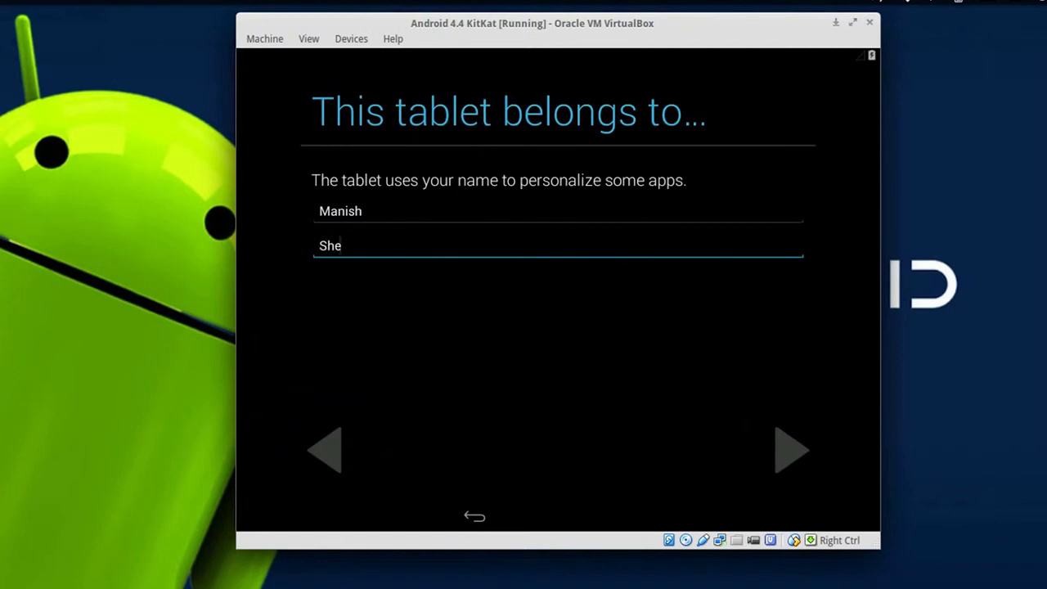
pyautogui.click(790, 450)
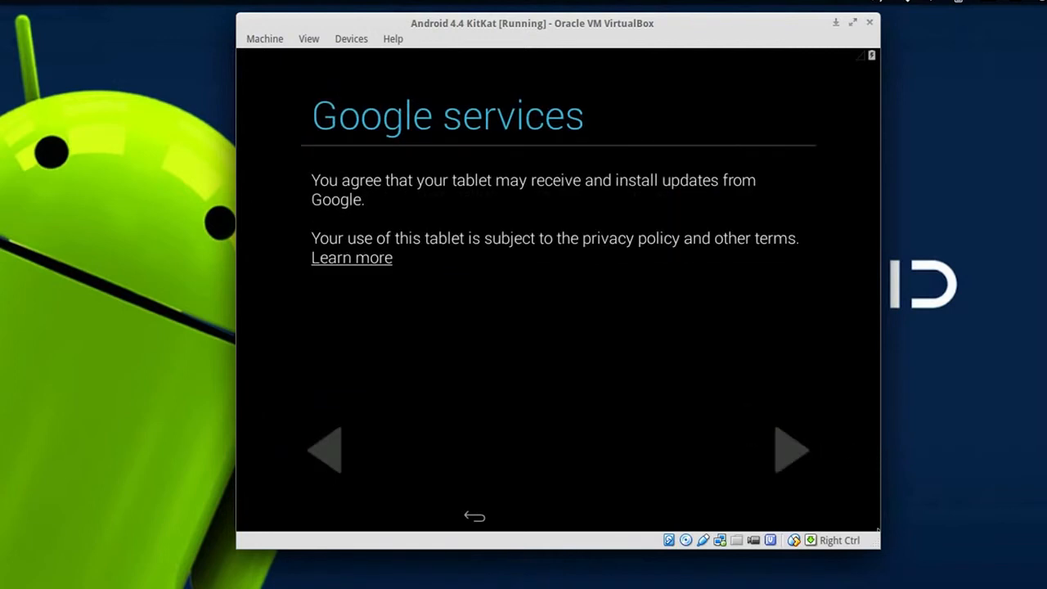
# Step: Accept the Google services terms and dismiss the home screen's welcome and Organize your space tips
pyautogui.click(797, 453)
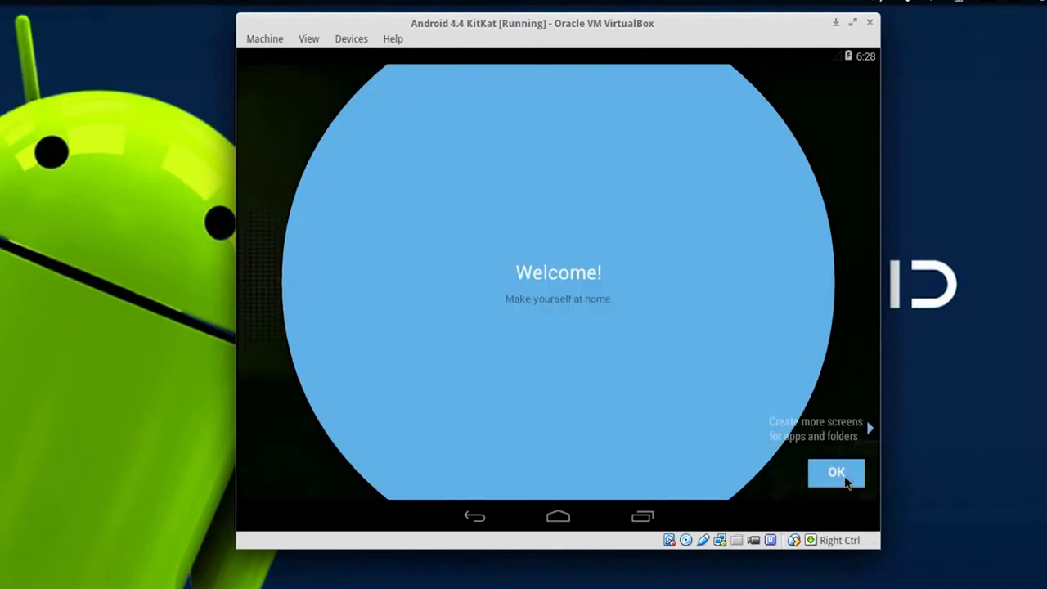
pyautogui.click(842, 478)
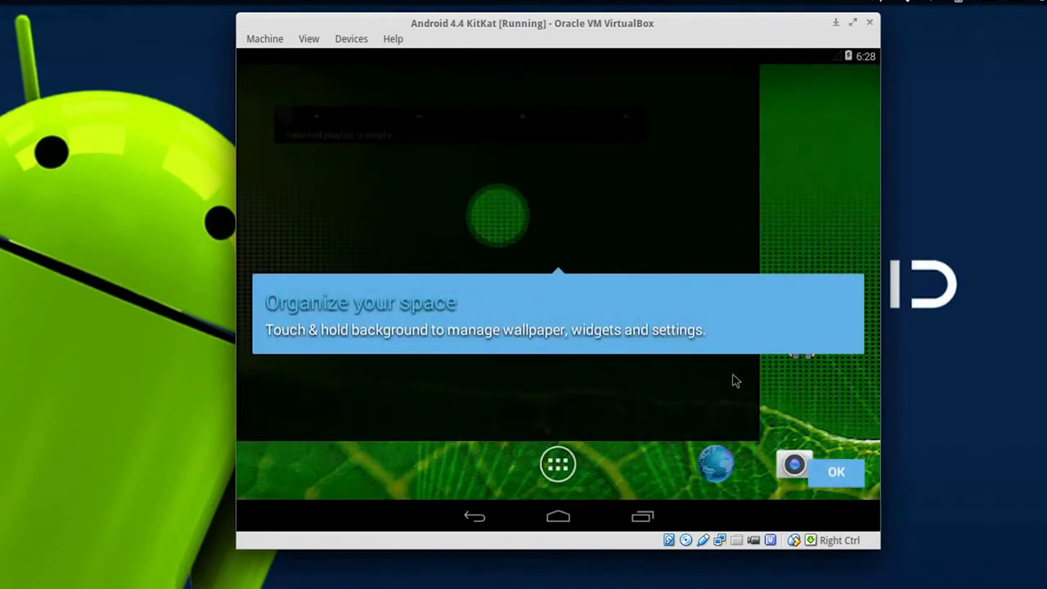
pyautogui.click(841, 473)
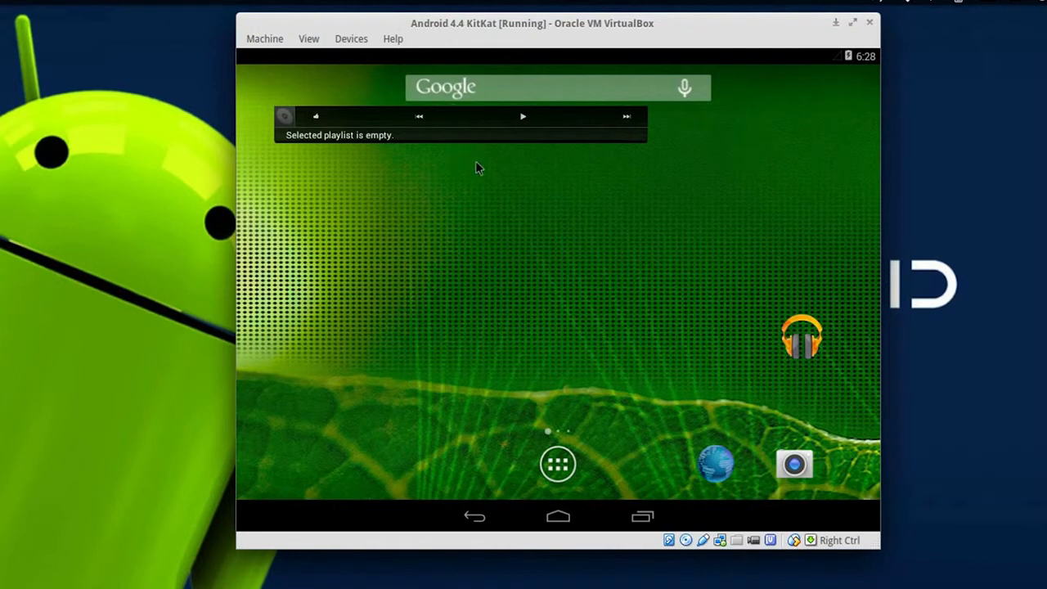
# Step: View the About tablet details in the Android Settings and return to the home screen
pyautogui.click(560, 462)
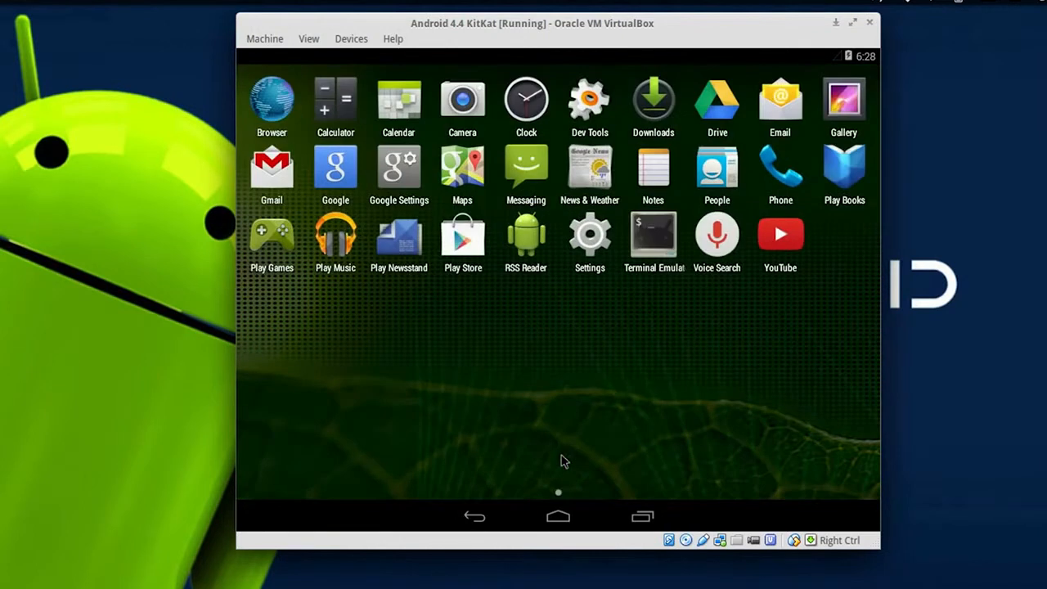
pyautogui.click(601, 257)
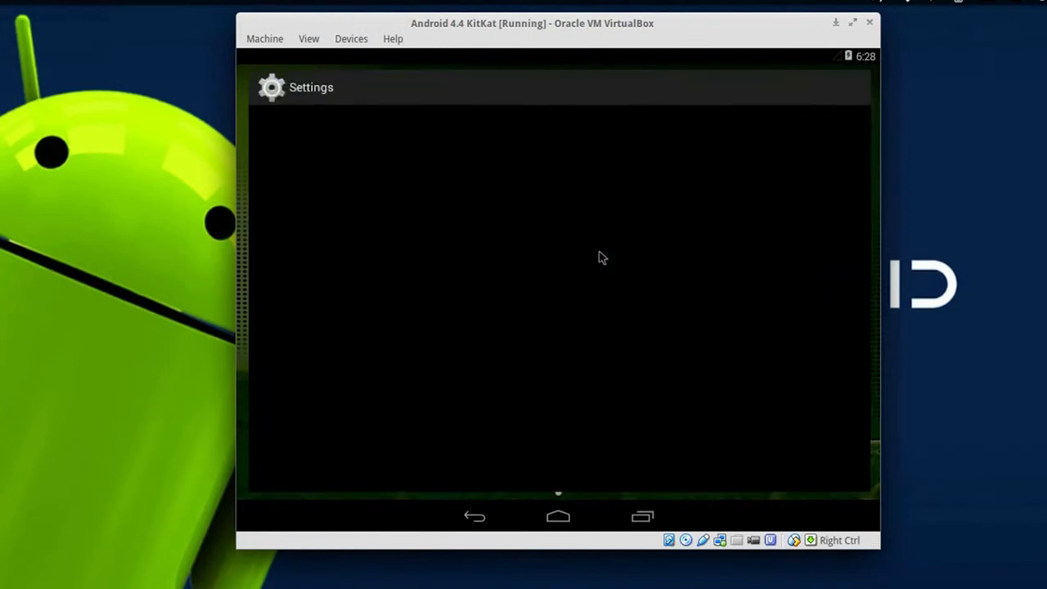
pyautogui.moveTo(600, 432); pyautogui.dragTo(643, 128)
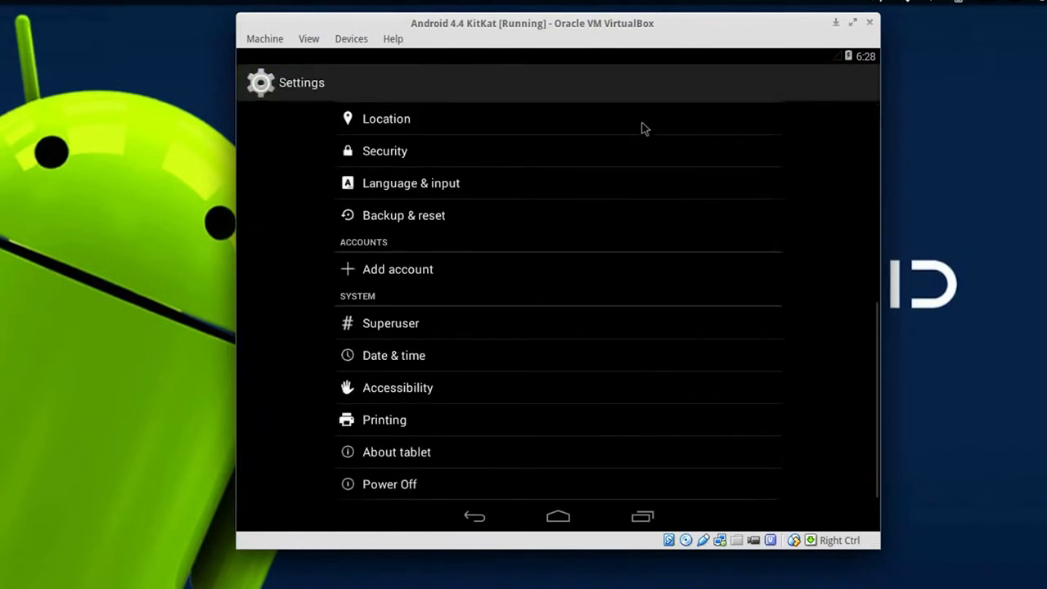
pyautogui.click(510, 452)
pyautogui.scroll(-1, 513, 417)
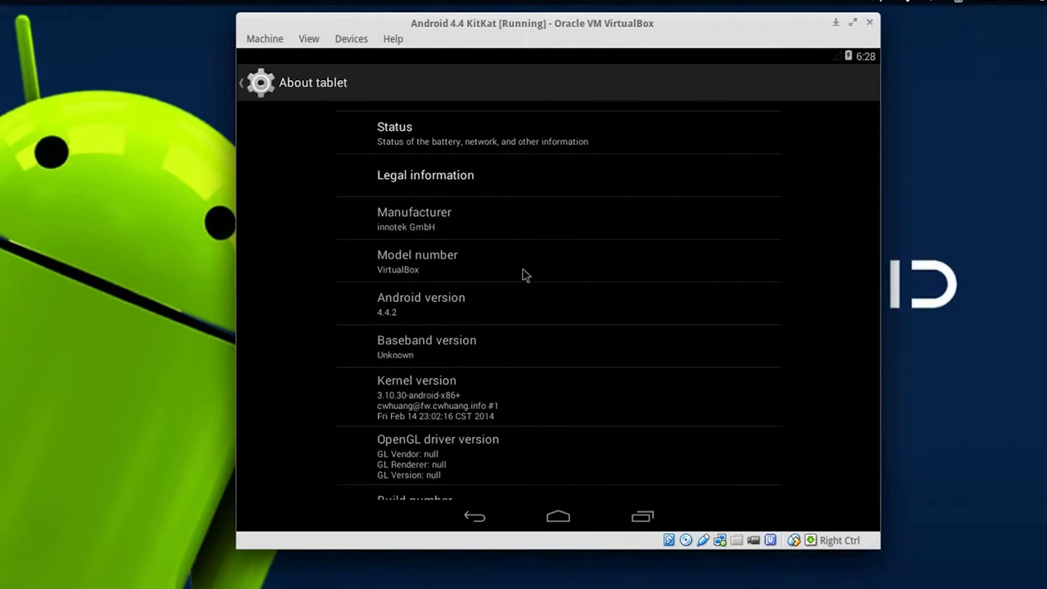
pyautogui.click(581, 517)
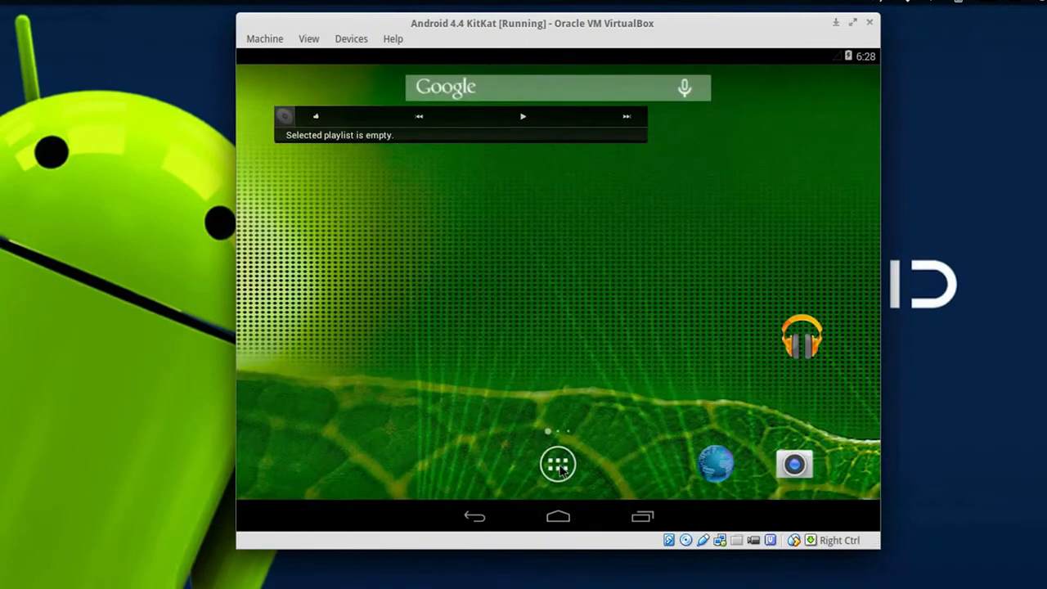
# Step: Reopen the About tablet page in the Android Settings
pyautogui.click(558, 465)
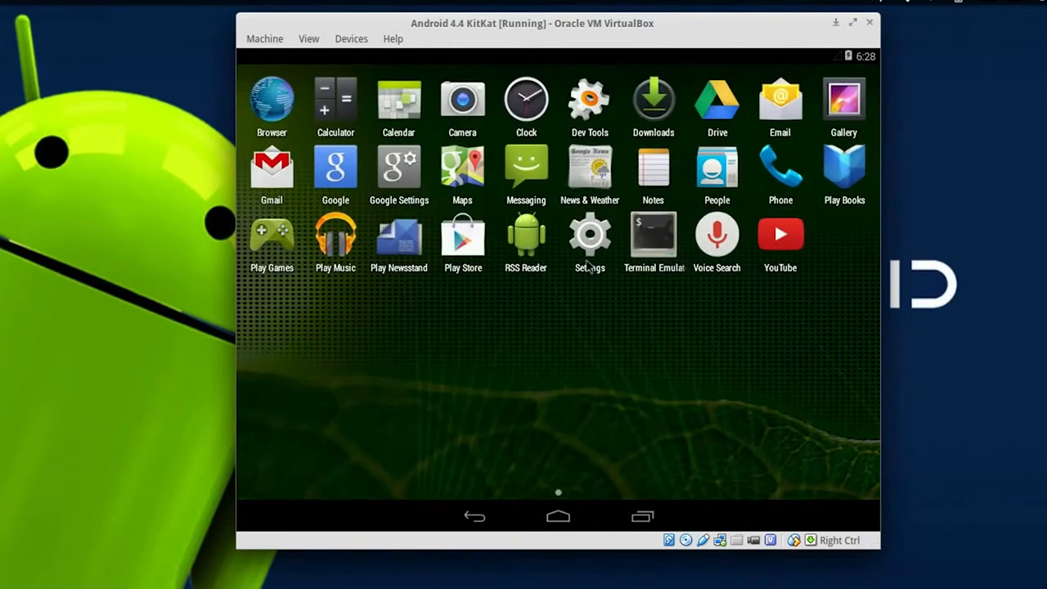
pyautogui.click(589, 267)
pyautogui.scroll(-5, 405, 437)
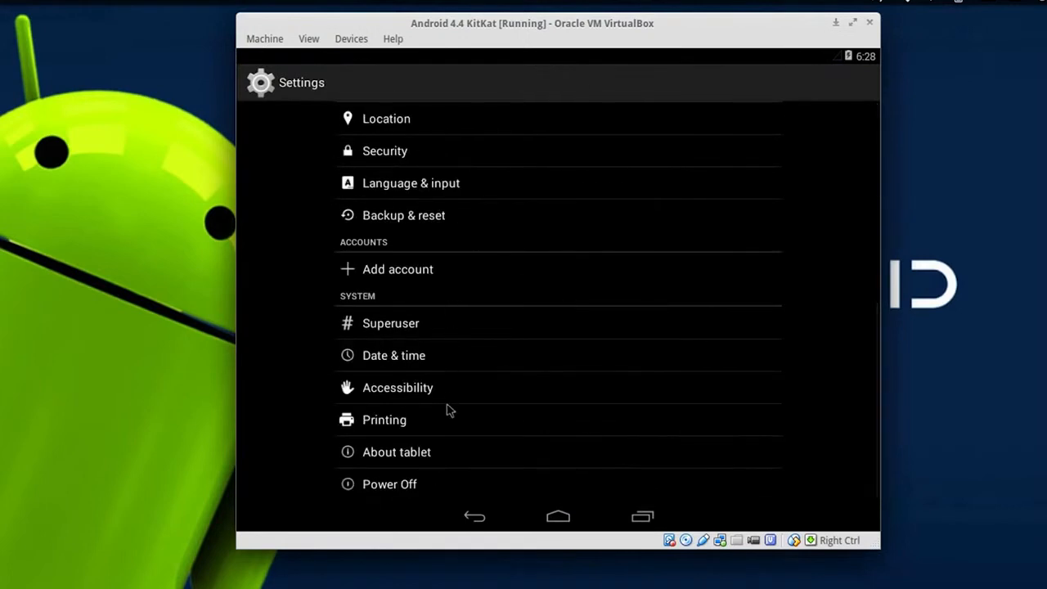
pyautogui.click(475, 458)
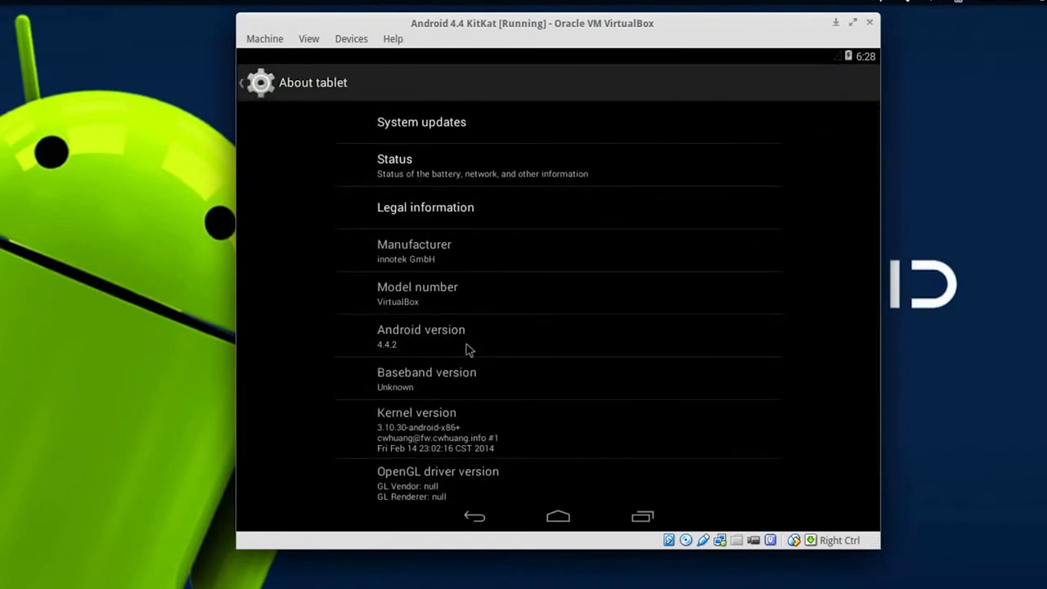
# Step: Reveal the KitKat Easter egg from the Android version entry and return to the home screen
pyautogui.tripleClick(466, 344)
pyautogui.click(466, 345)
pyautogui.click(466, 345)
pyautogui.click(466, 344)
pyautogui.click(466, 344)
pyautogui.click(466, 344)
pyautogui.click(466, 345)
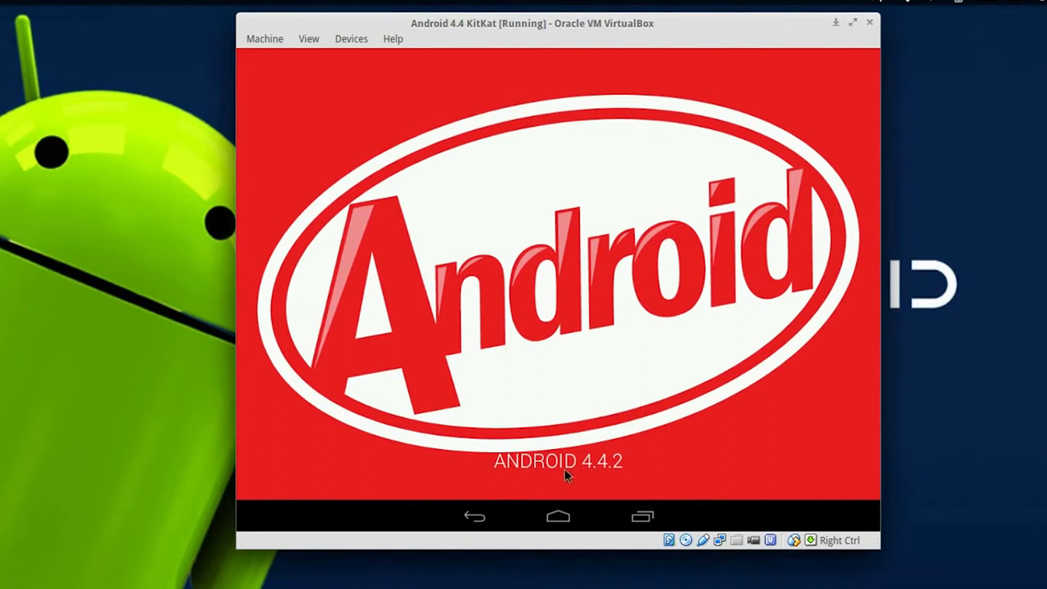
pyautogui.click(471, 521)
pyautogui.click(472, 521)
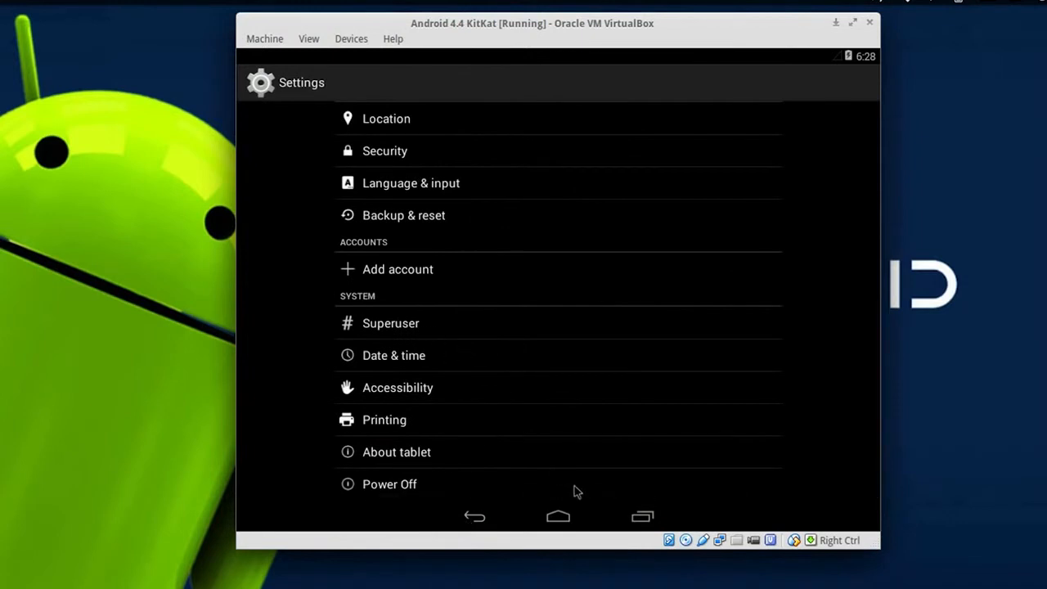
pyautogui.click(558, 517)
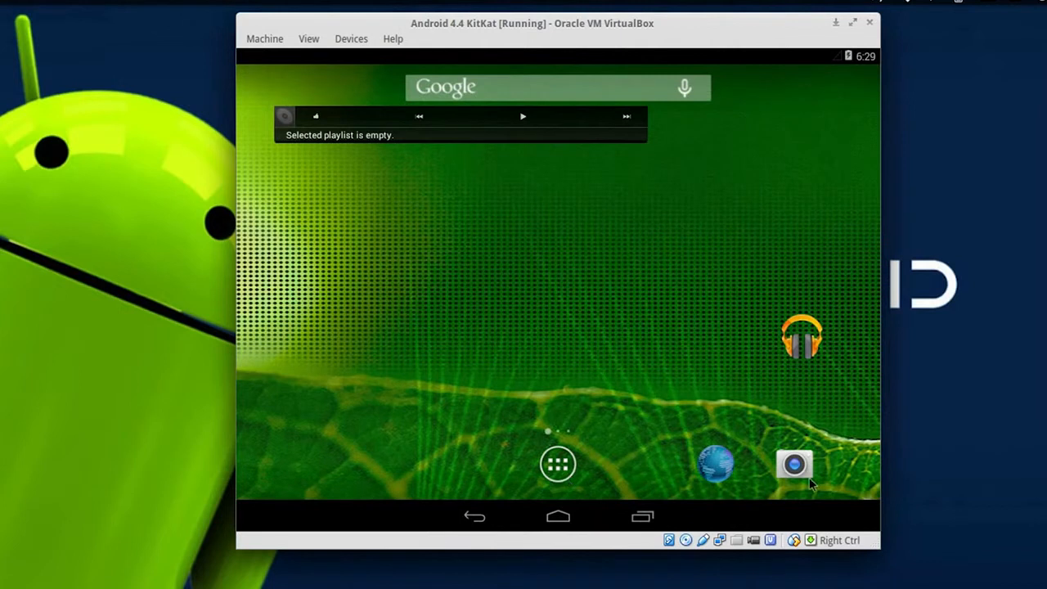
# Step: Open the Browser app to check that the Google page loads, and return to the home screen
pyautogui.click(556, 465)
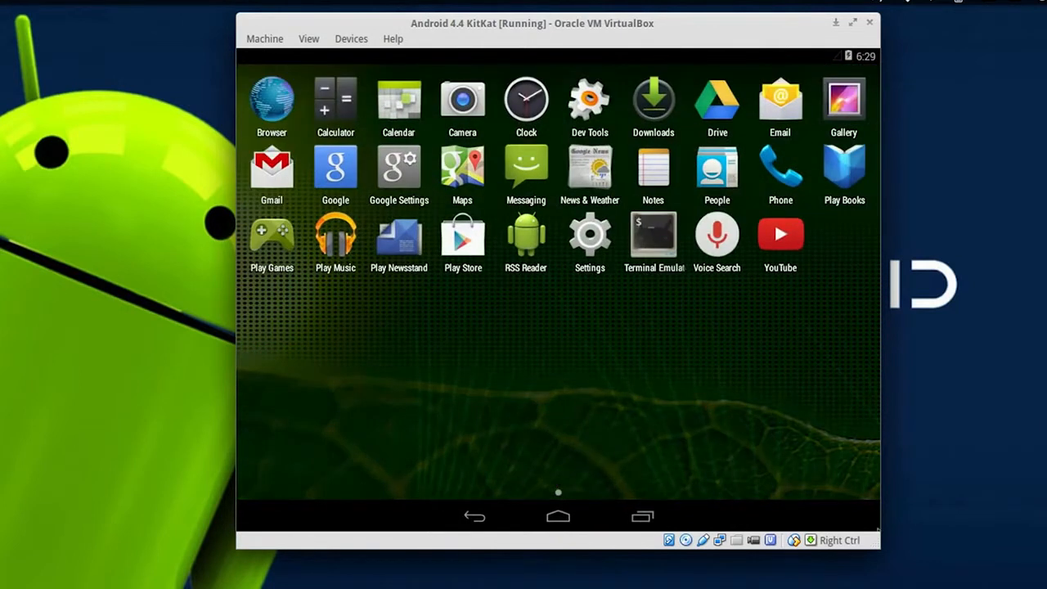
pyautogui.click(270, 103)
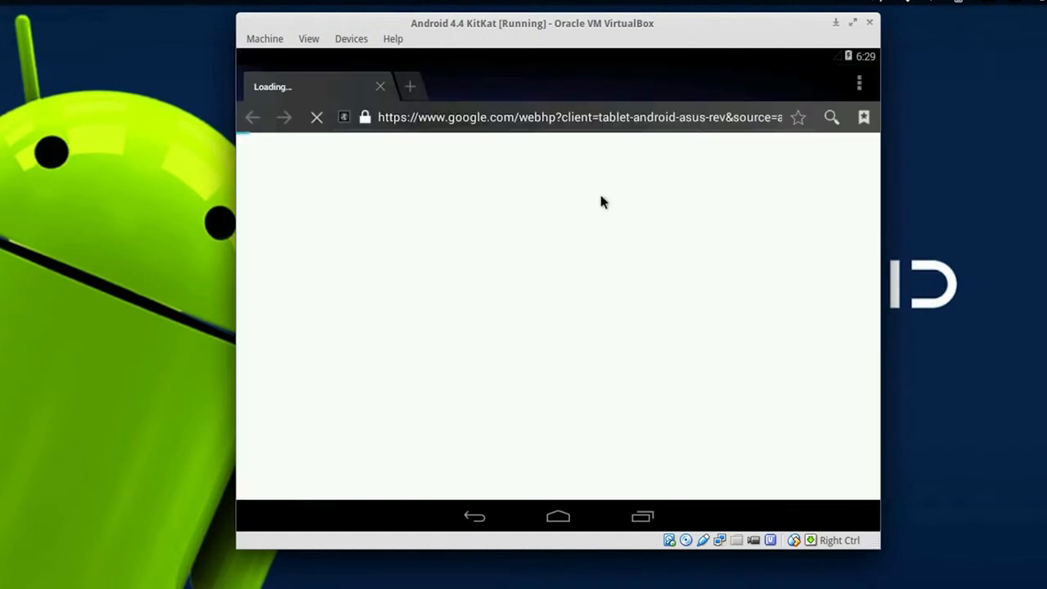
pyautogui.click(557, 515)
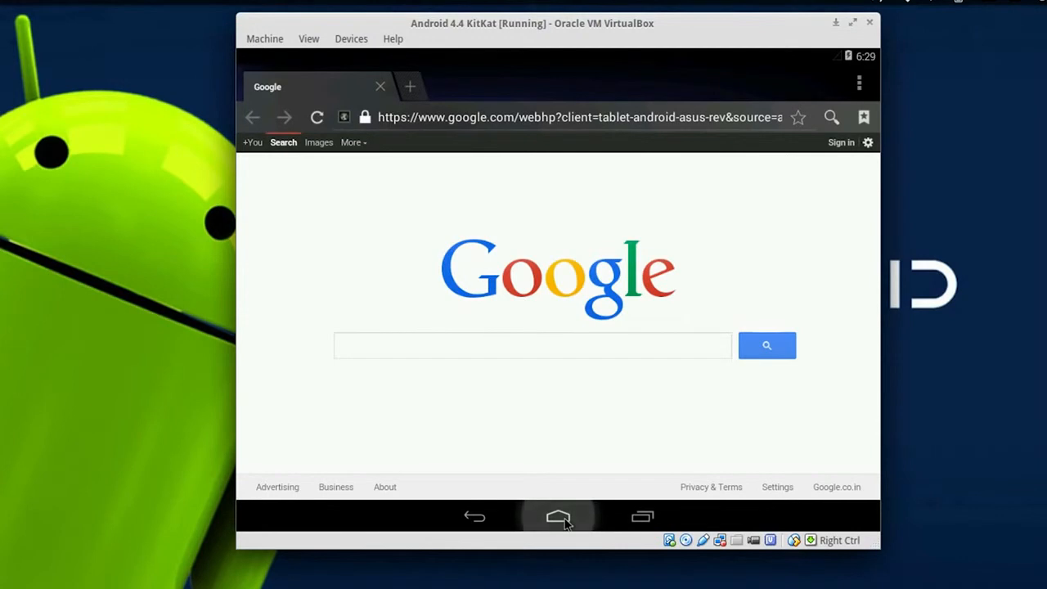
# Step: Open the Play Store, sign in with an existing Google account's e-mail and password, and accept the default Google services options
pyautogui.click(557, 465)
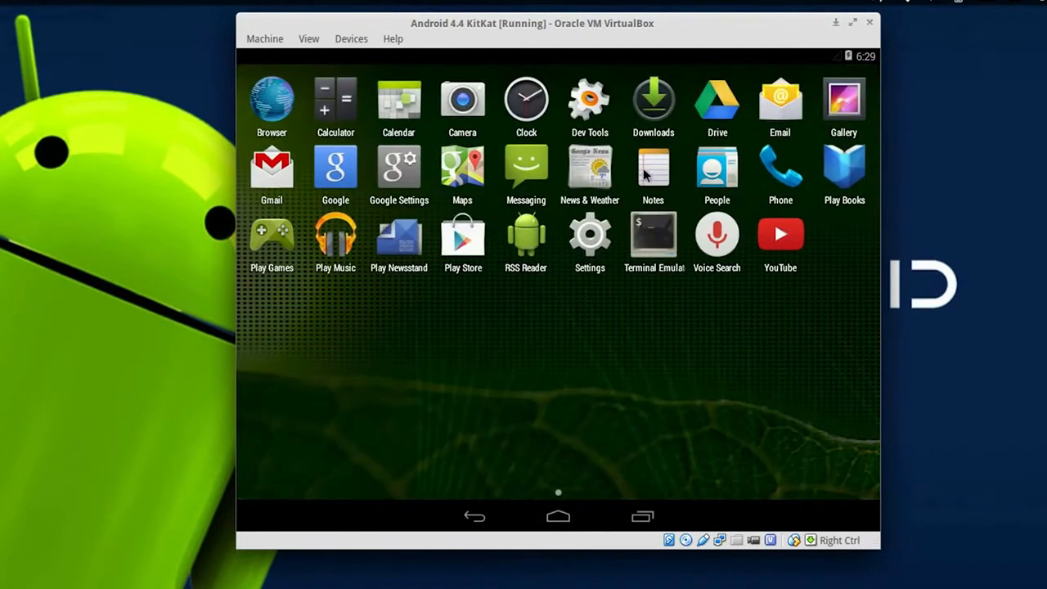
pyautogui.click(455, 243)
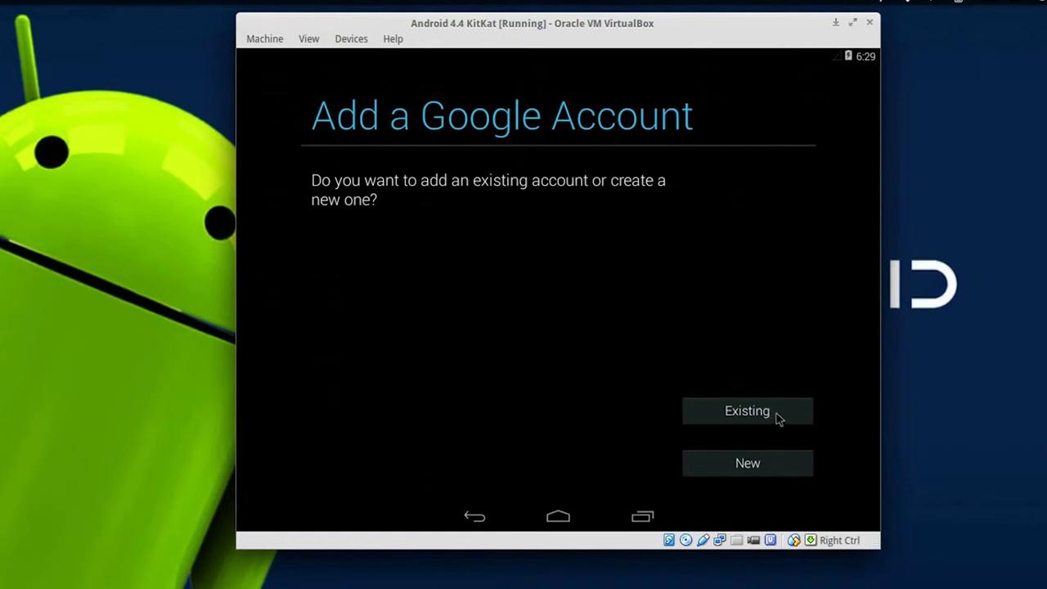
pyautogui.click(746, 412)
pyautogui.press('Tab')
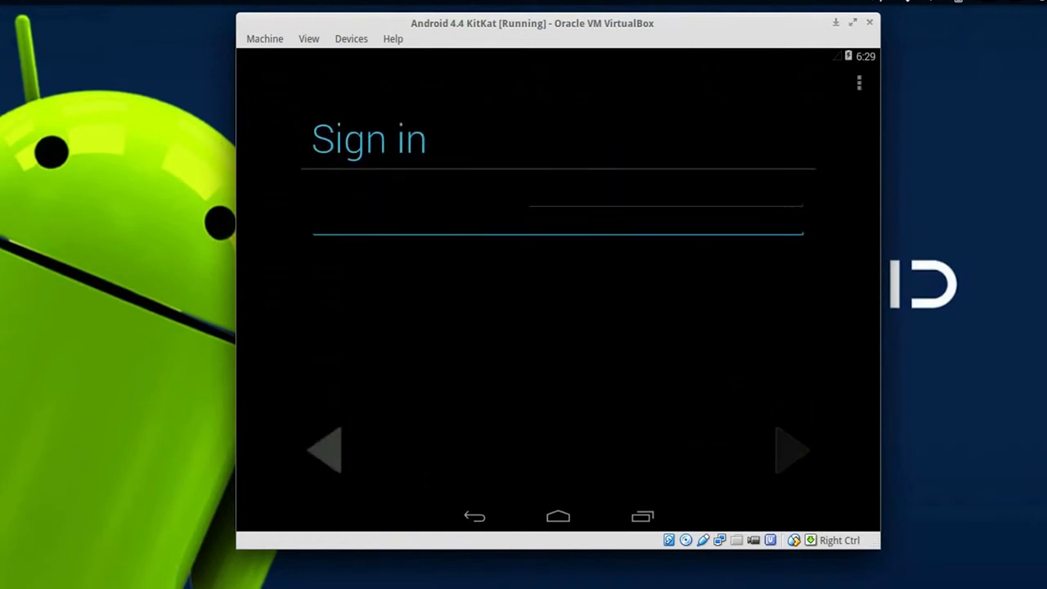
pyautogui.write('•')
pyautogui.click(793, 456)
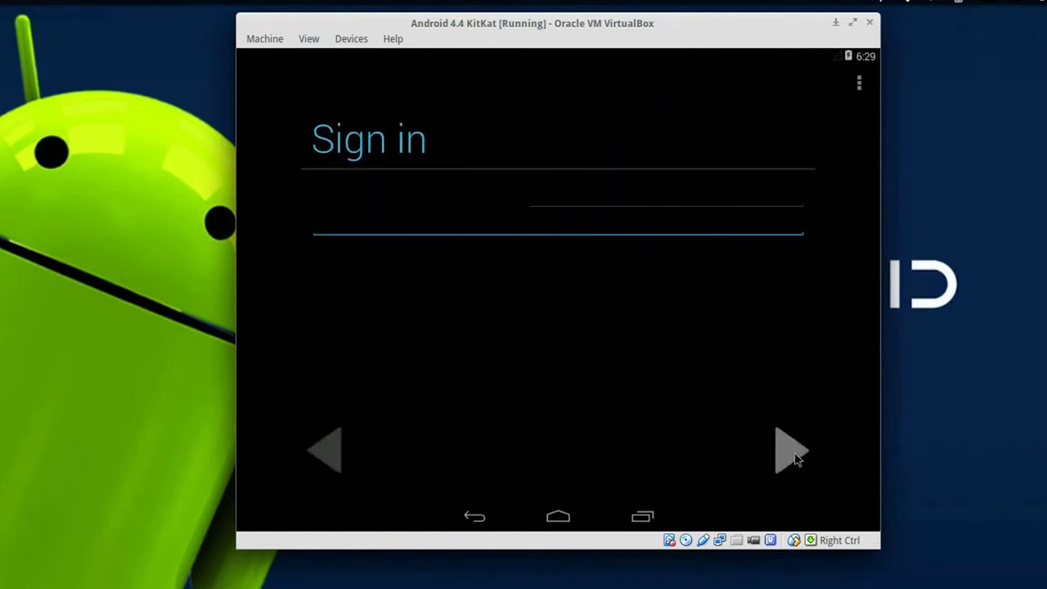
pyautogui.click(694, 331)
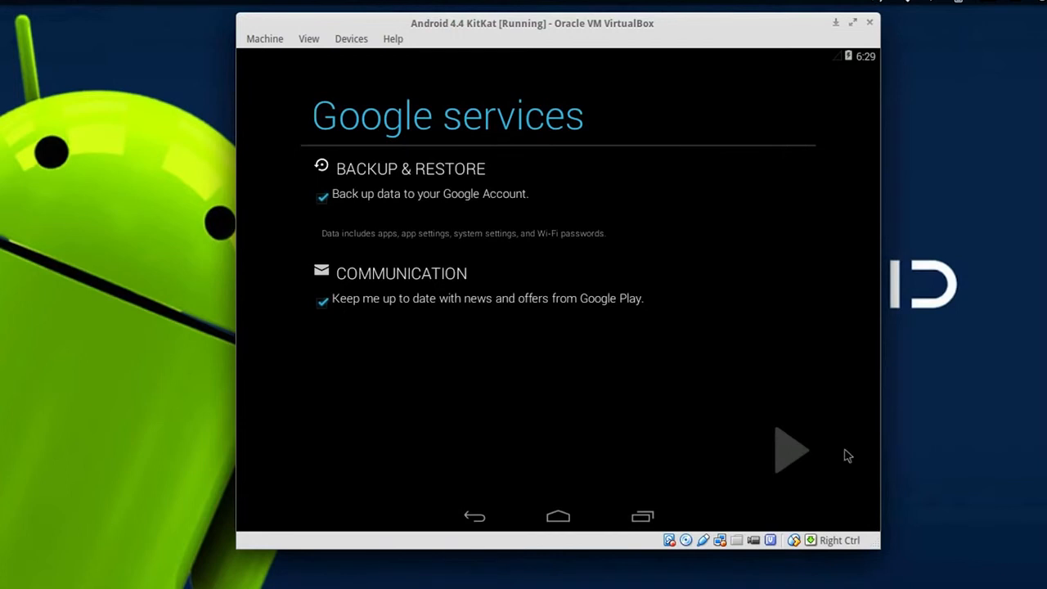
pyautogui.click(792, 456)
pyautogui.click(795, 462)
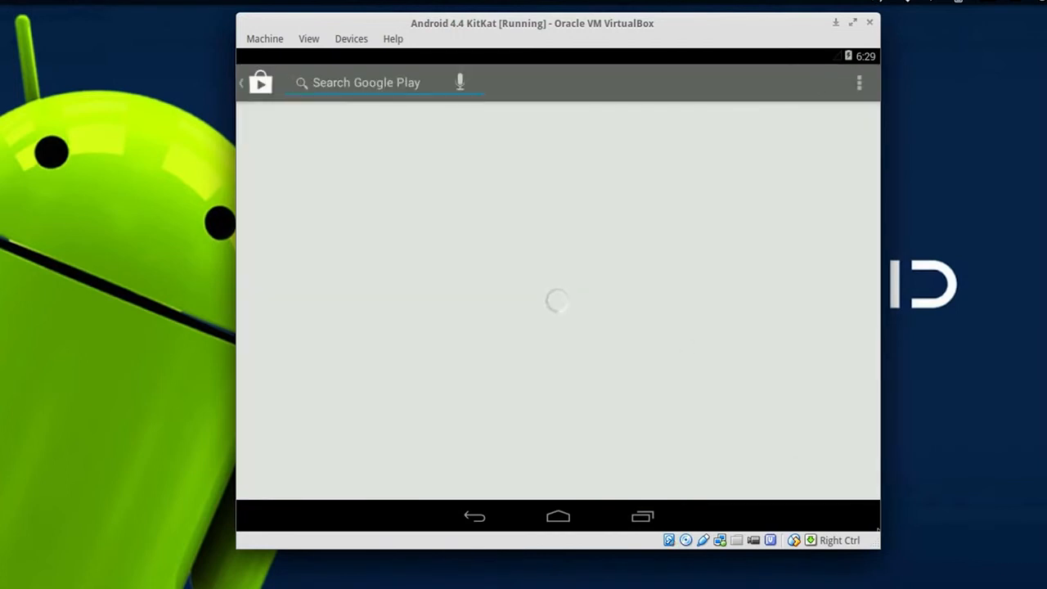
# Step: Search Google Play for "root checker", install Root Checker with its permissions accepted, and check the notifications for its progress
pyautogui.write('root')
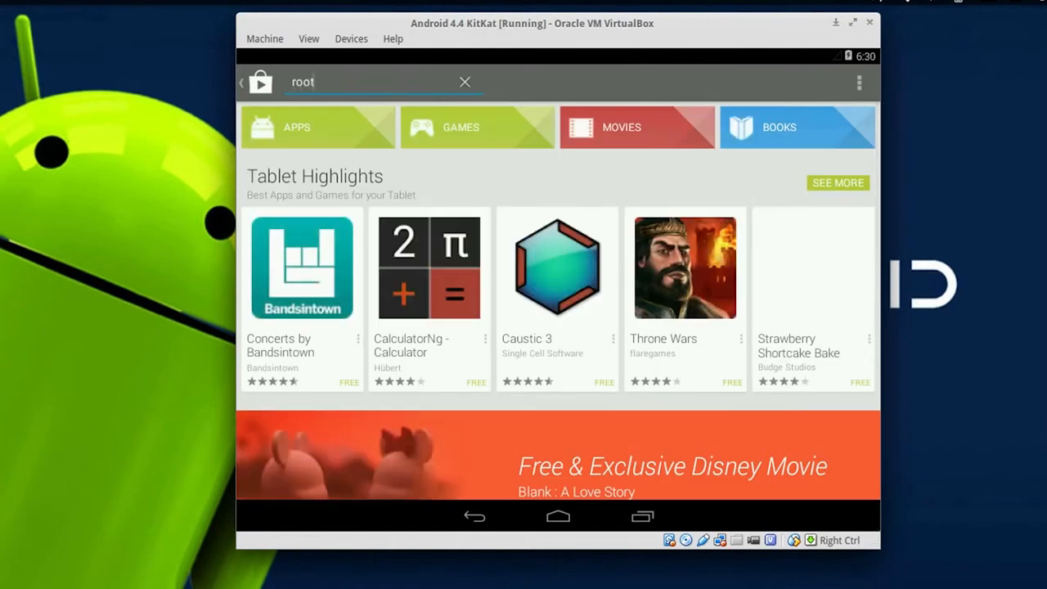
pyautogui.write(' checker')
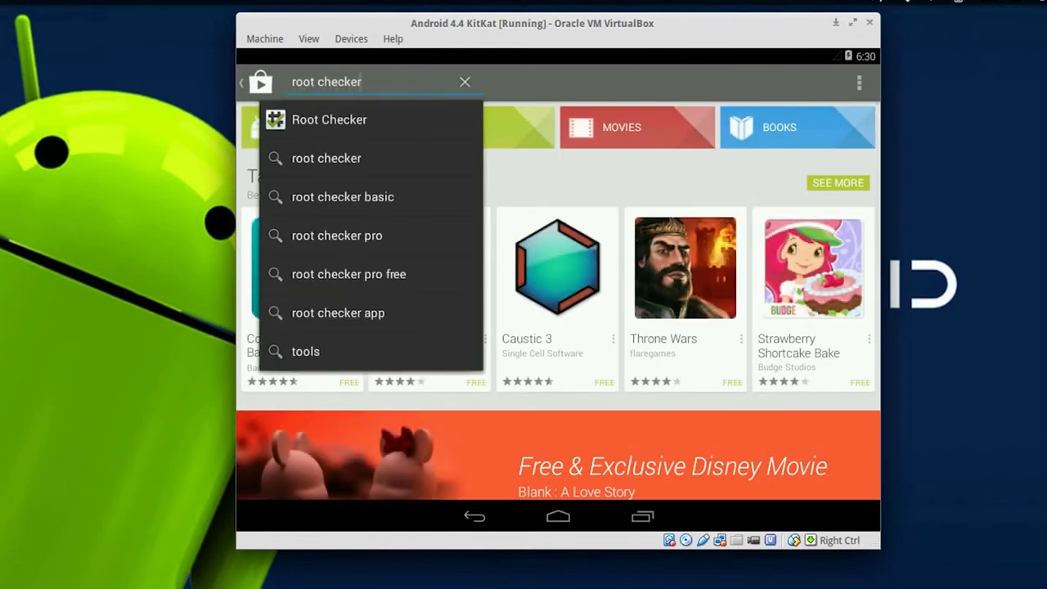
pyautogui.click(355, 119)
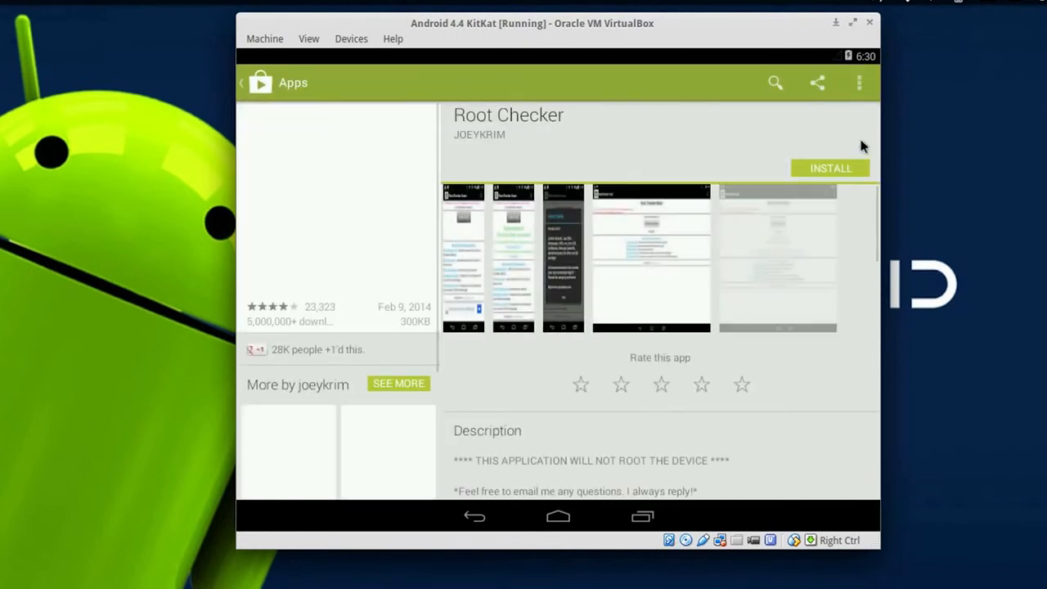
pyautogui.click(850, 167)
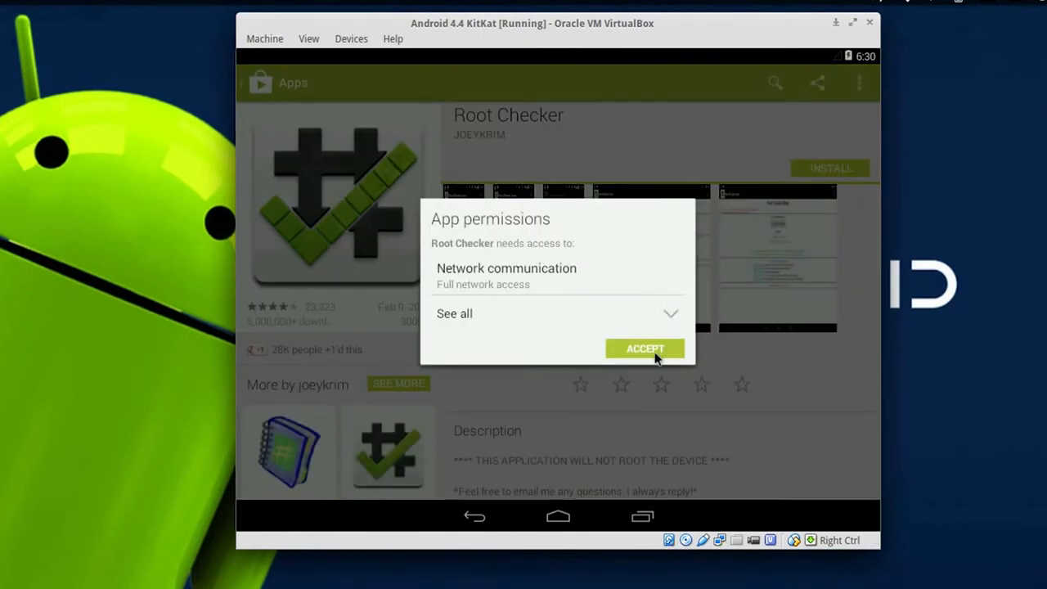
pyautogui.click(654, 352)
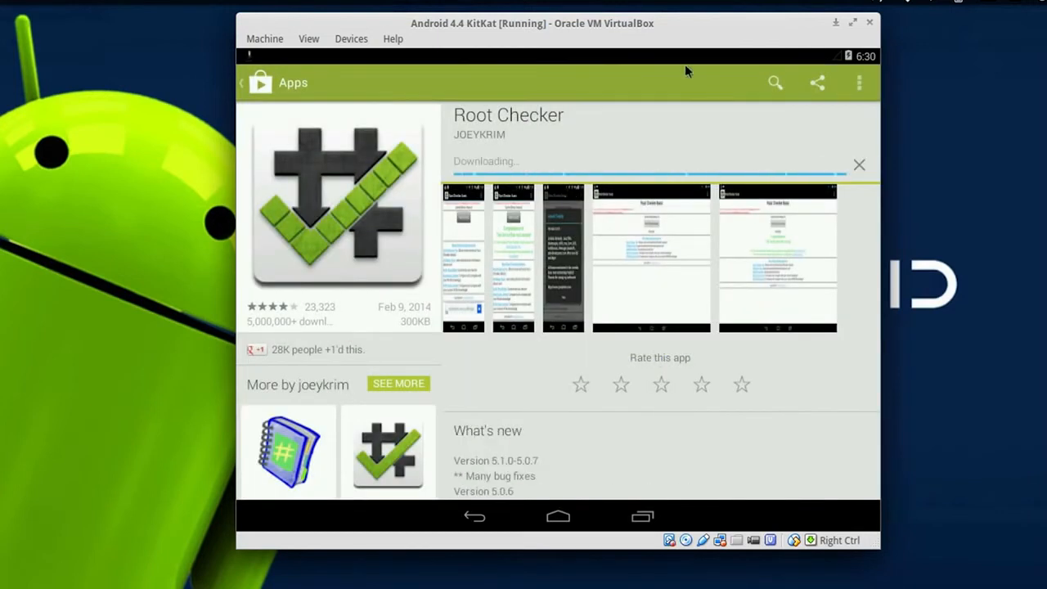
pyautogui.moveTo(266, 56); pyautogui.dragTo(301, 268)
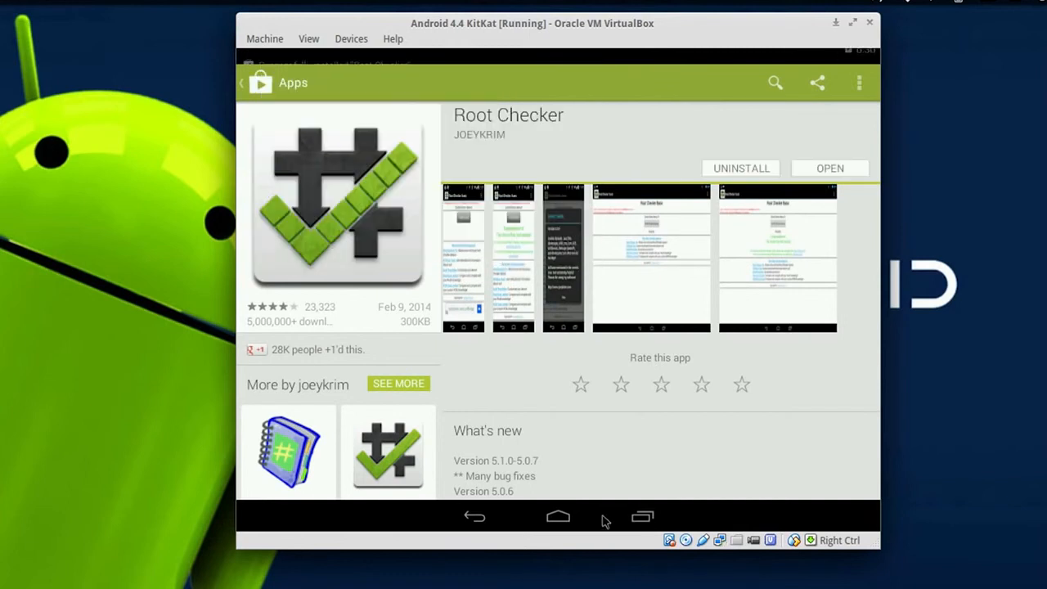
# Step: Go to the second home screen page, open the Google apps folder and dismiss the folder tip
pyautogui.click(568, 523)
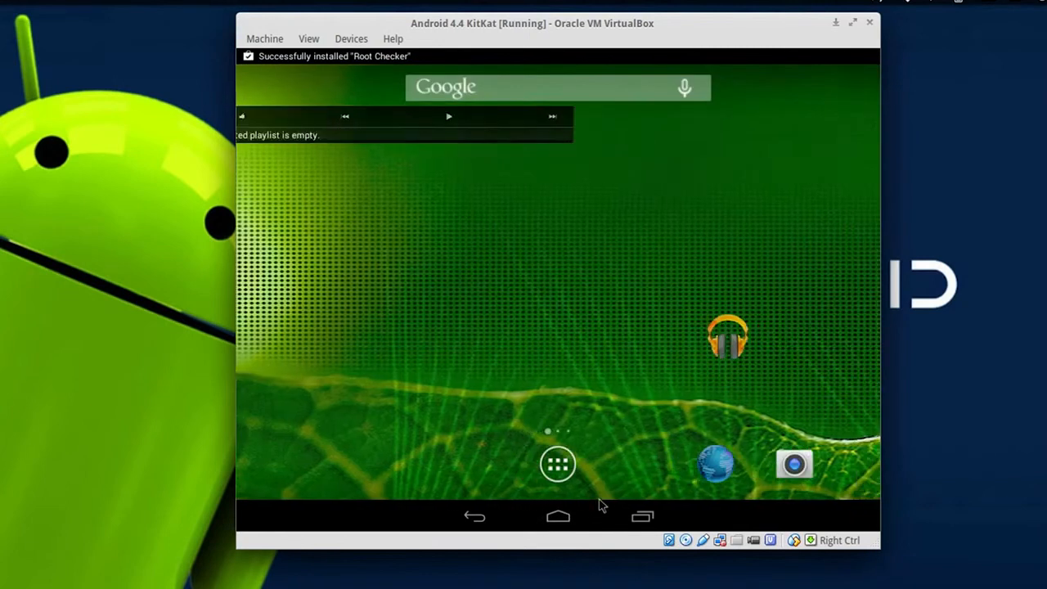
pyautogui.moveTo(609, 270); pyautogui.dragTo(507, 257)
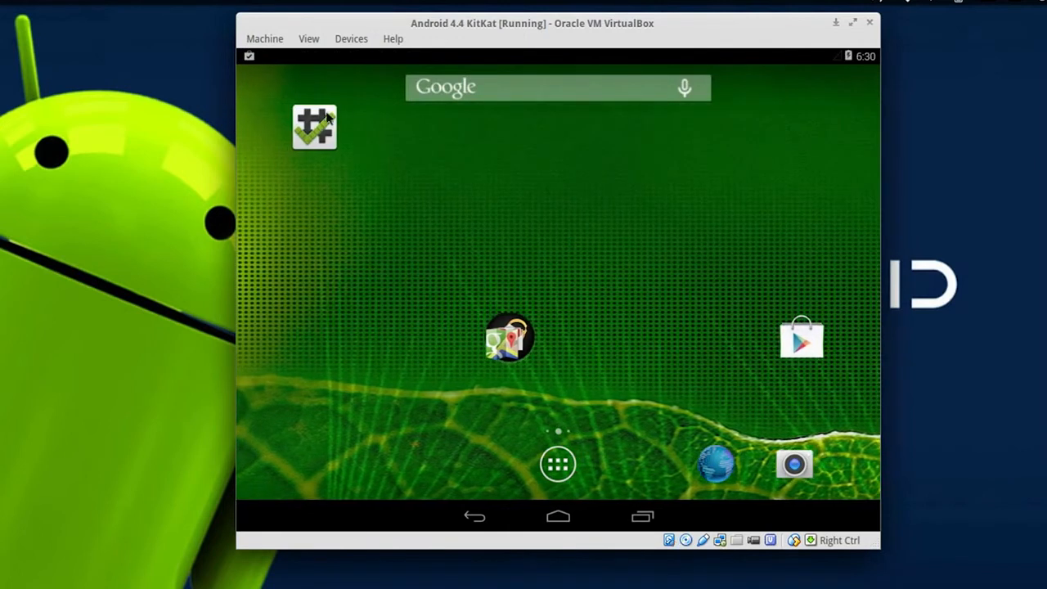
pyautogui.click(521, 347)
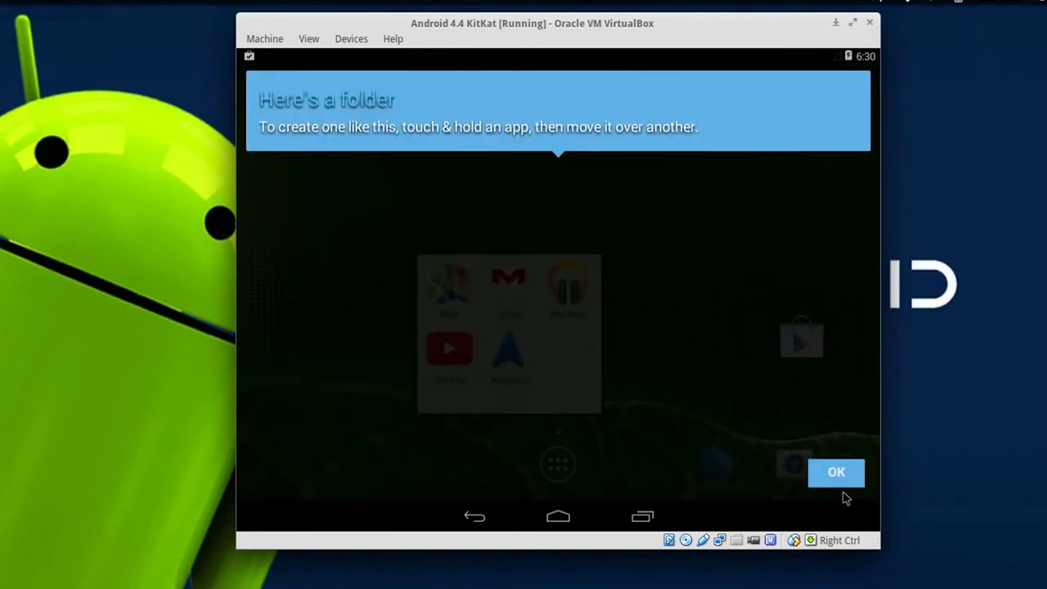
pyautogui.click(836, 474)
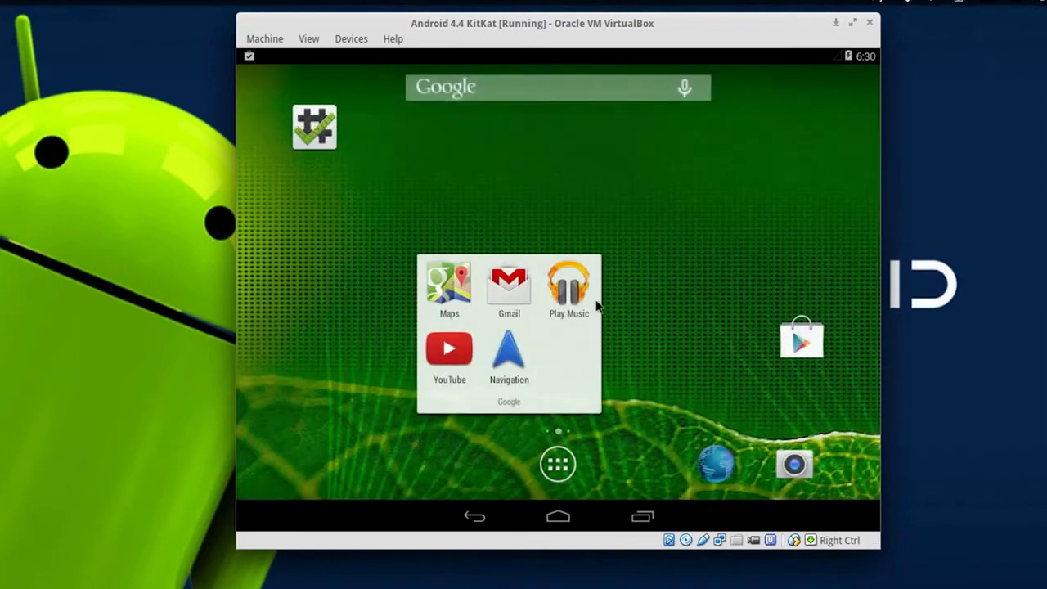
# Step: Launch Root Checker, agree to its disclaimer and verify root, allowing Superuser access for this time only
pyautogui.click(304, 123)
pyautogui.click(314, 131)
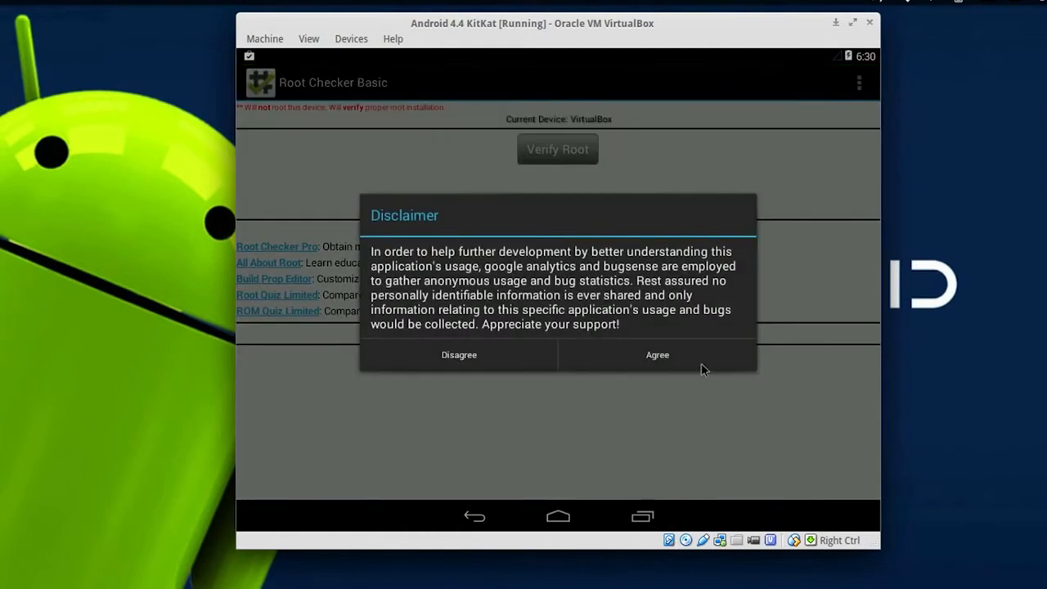
pyautogui.click(701, 365)
pyautogui.click(689, 319)
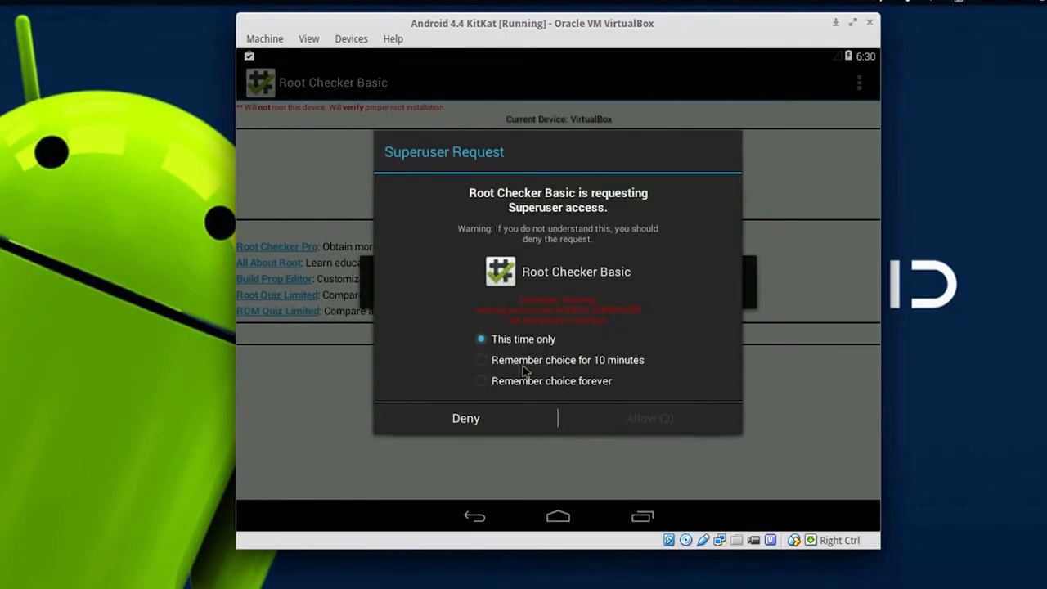
pyautogui.click(643, 418)
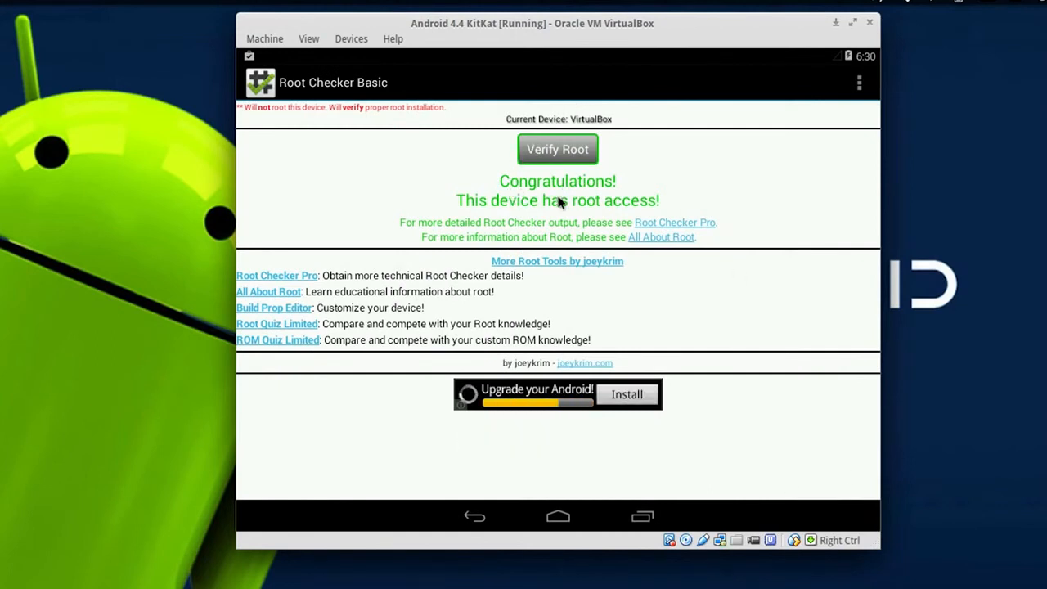
# Step: Return to the Android home screen and close the virtual machine with the Power off the machine option
pyautogui.click(559, 517)
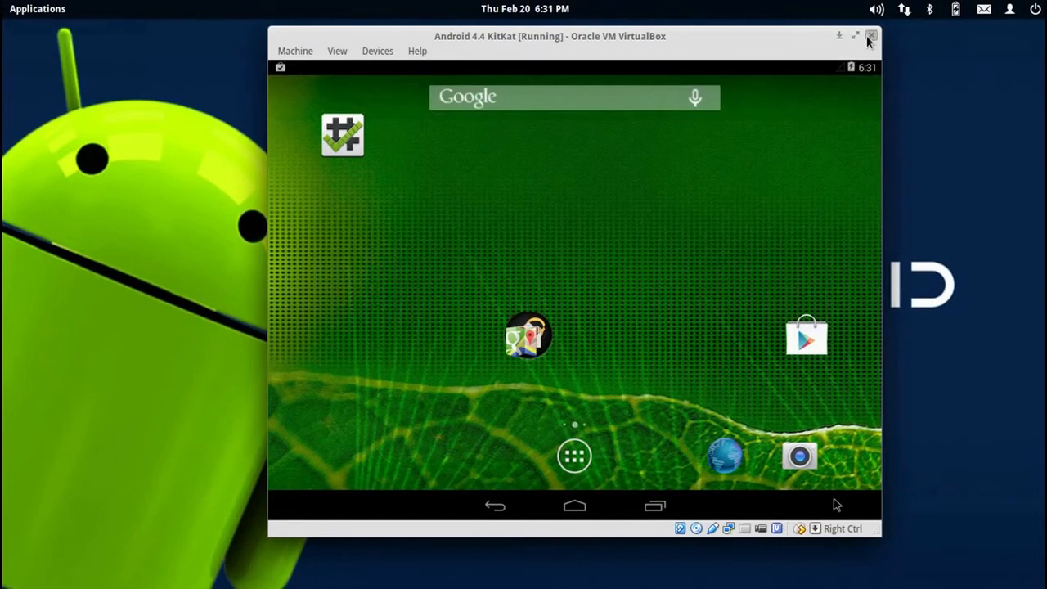
pyautogui.click(870, 36)
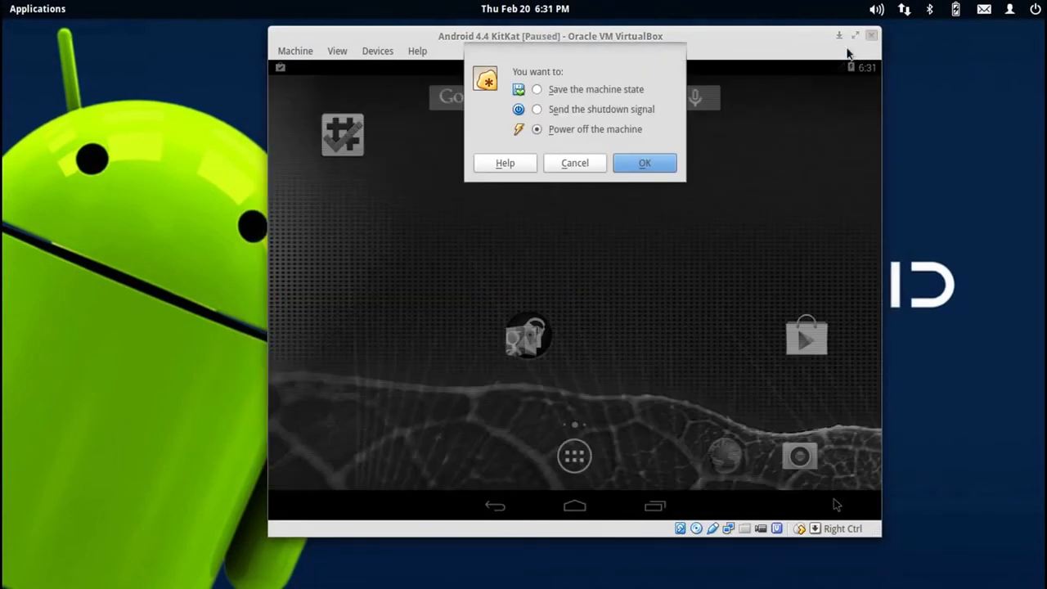
pyautogui.click(641, 163)
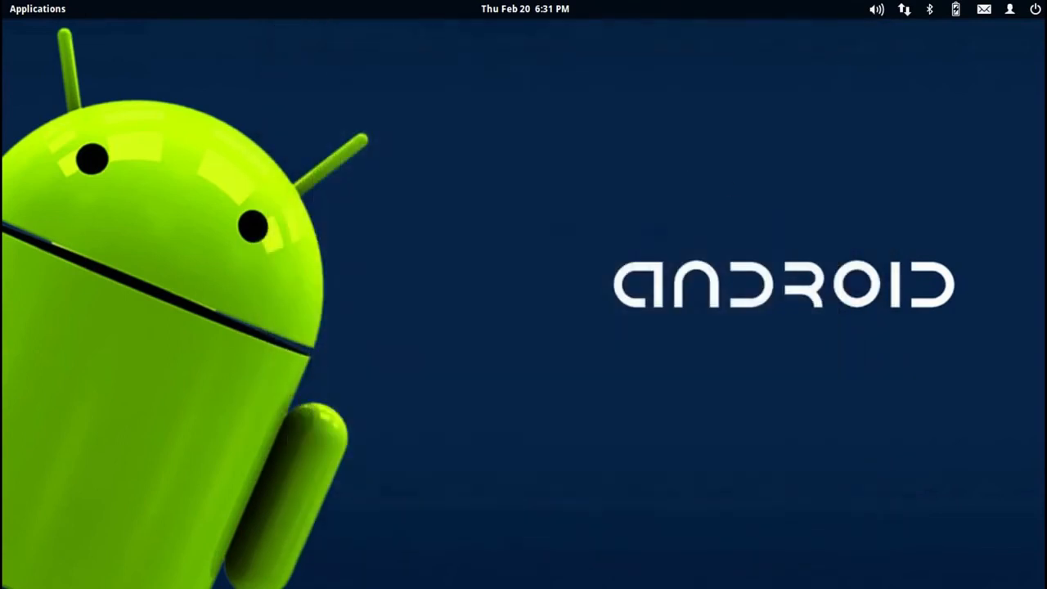